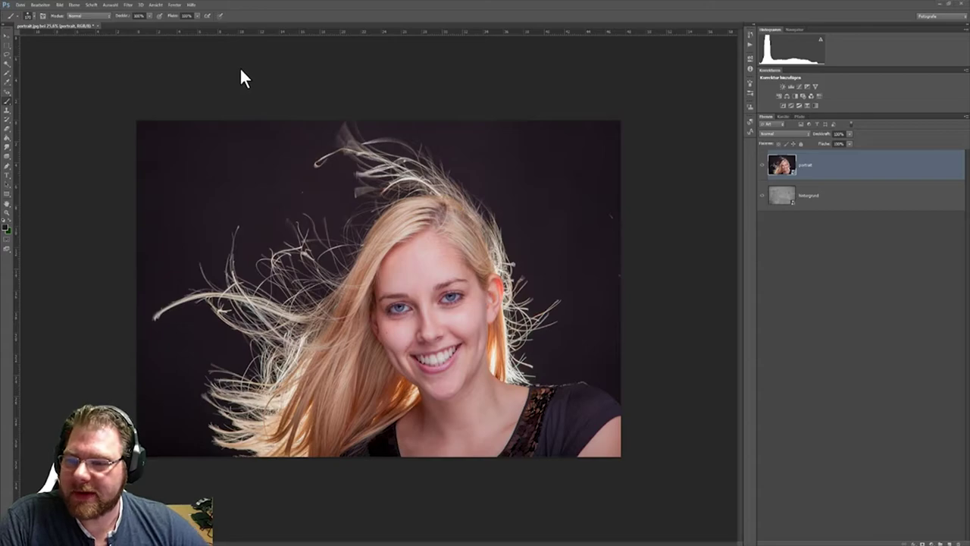
# Step: Choose the Lasso tool and preview the concrete texture by hiding and reshowing the portrait layer
pyautogui.click(7, 55)
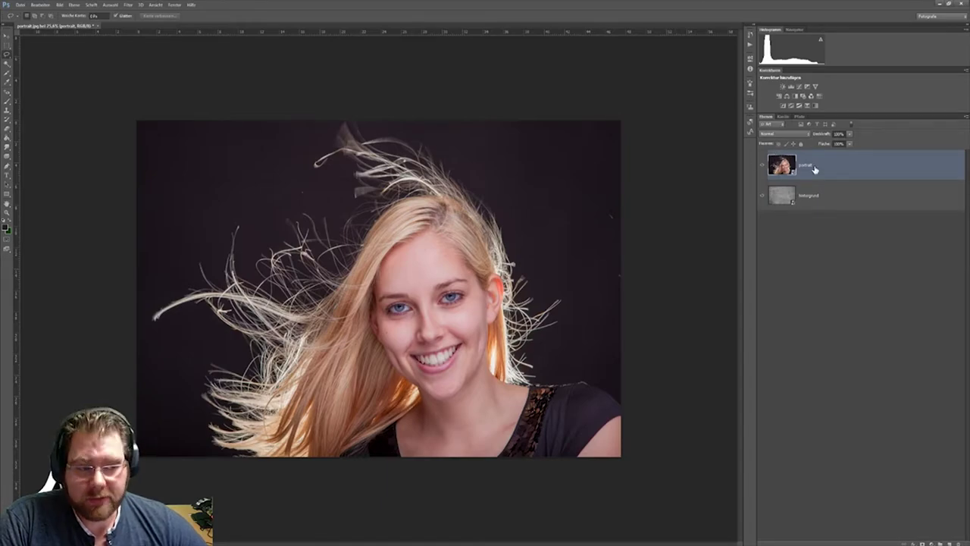
pyautogui.click(847, 199)
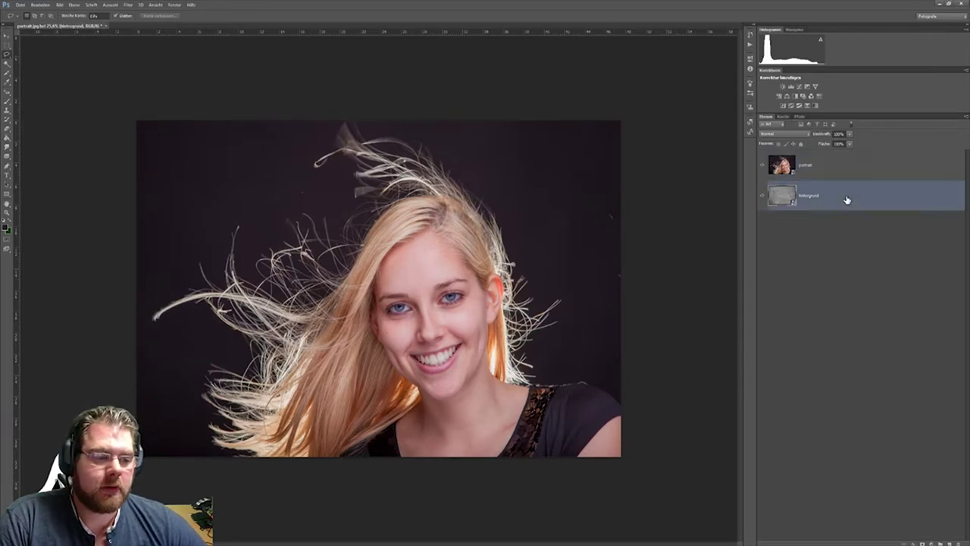
pyautogui.click(762, 166)
pyautogui.click(762, 168)
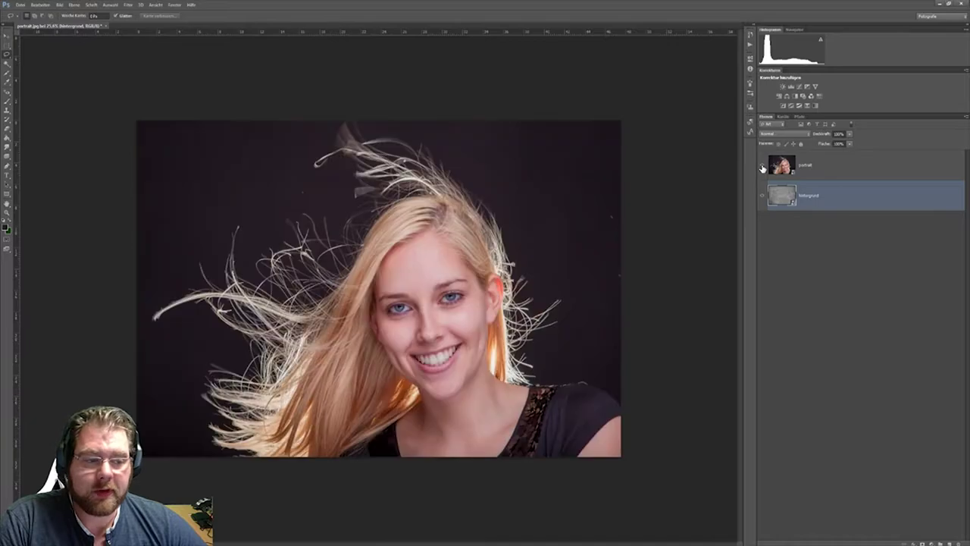
pyautogui.click(829, 170)
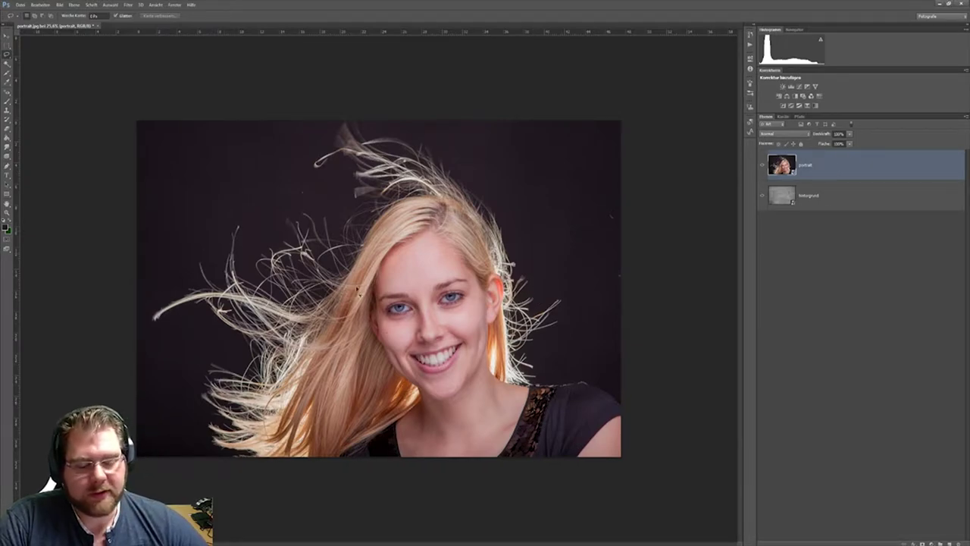
# Step: Lasso a loose outline around the woman and her flying hair strands
pyautogui.moveTo(221, 467)
pyautogui.mouseDown()
pyautogui.moveTo(229, 347)
pyautogui.moveTo(152, 305)
pyautogui.moveTo(199, 244)
pyautogui.moveTo(268, 241)
pyautogui.mouseUp()
pyautogui.moveTo(296, 199)
pyautogui.mouseDown()
pyautogui.moveTo(335, 189)
pyautogui.moveTo(307, 148)
pyautogui.mouseUp()
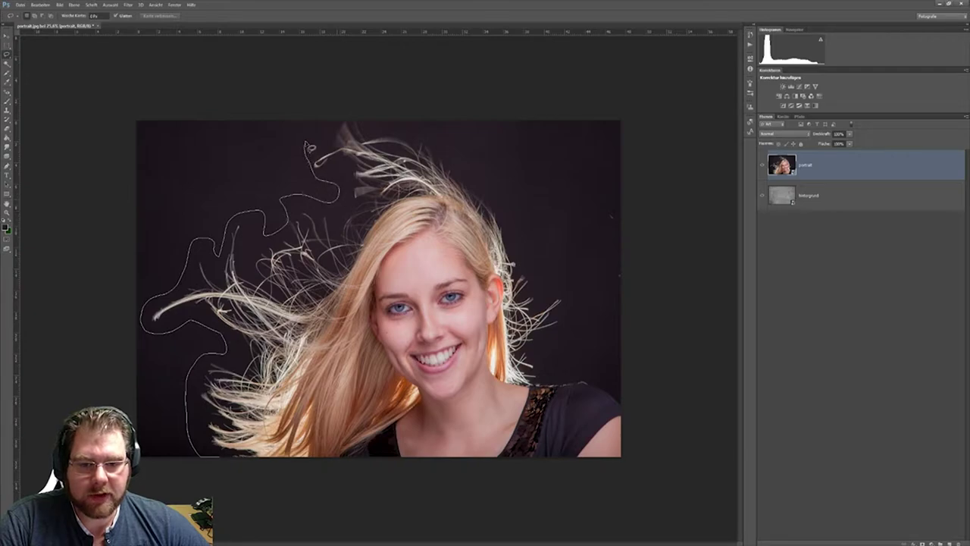
pyautogui.moveTo(405, 130); pyautogui.dragTo(461, 155)
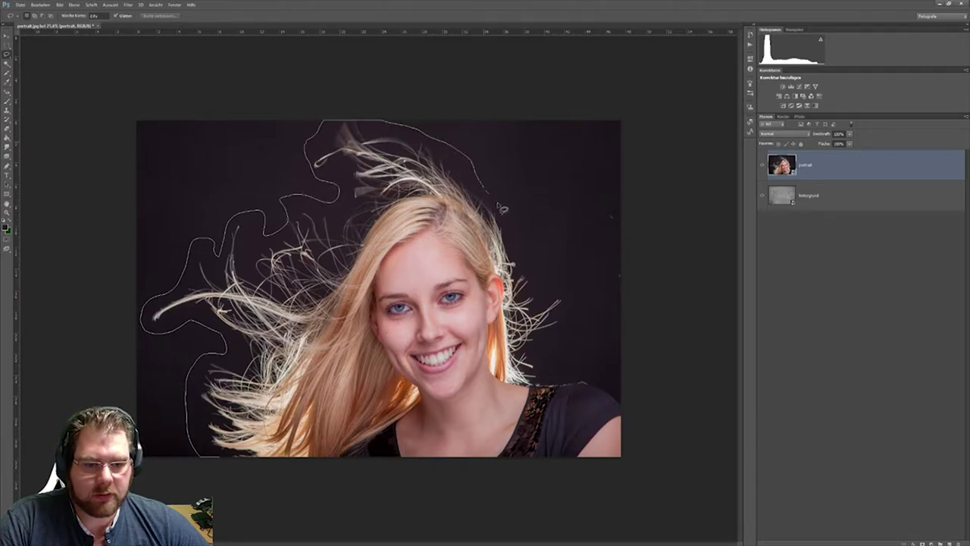
pyautogui.moveTo(562, 300)
pyautogui.mouseDown()
pyautogui.moveTo(569, 333)
pyautogui.moveTo(539, 355)
pyautogui.mouseUp()
pyautogui.moveTo(600, 385); pyautogui.dragTo(638, 428)
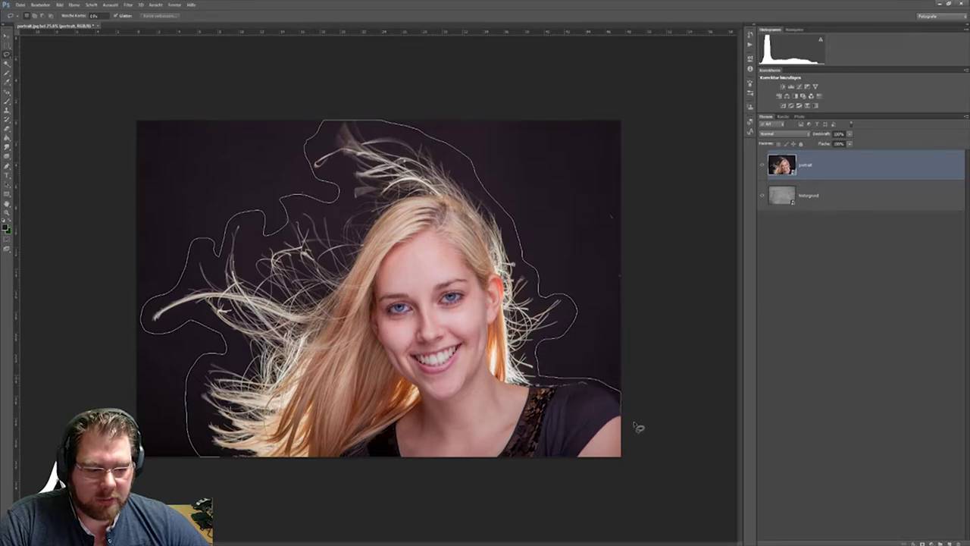
pyautogui.moveTo(624, 489)
pyautogui.mouseDown()
pyautogui.moveTo(234, 476)
pyautogui.moveTo(200, 462)
pyautogui.mouseUp()
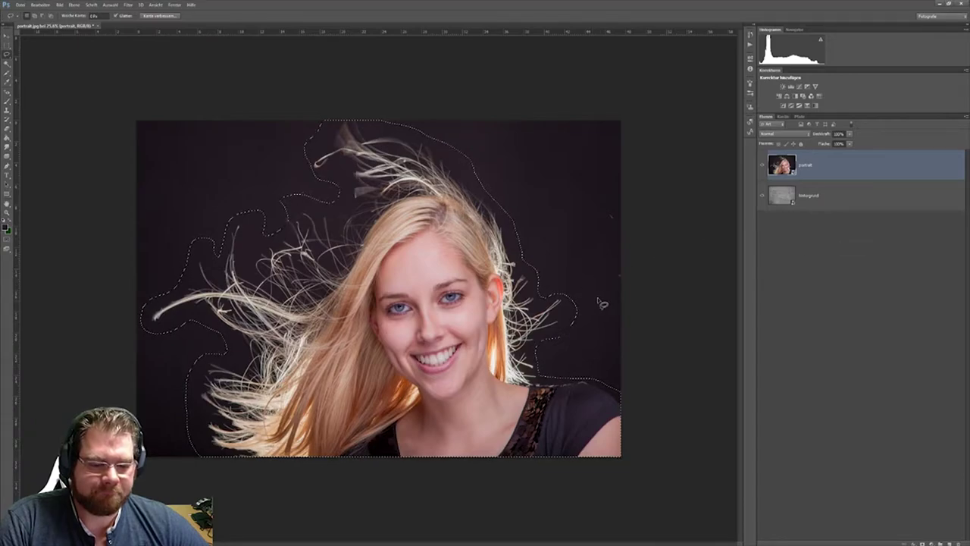
# Step: Copy the selection and paste it as a new layer, Ebene 1
pyautogui.click(46, 5)
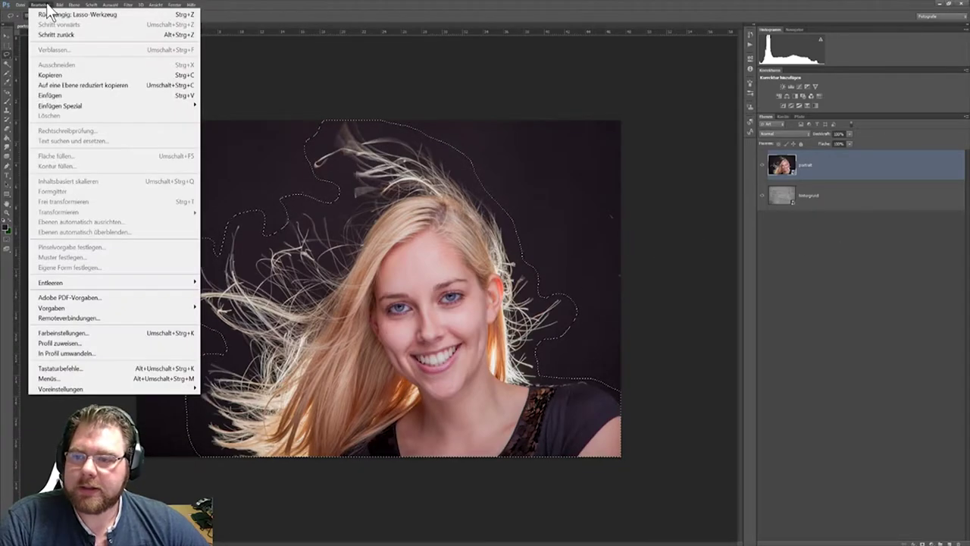
pyautogui.click(71, 75)
pyautogui.click(46, 4)
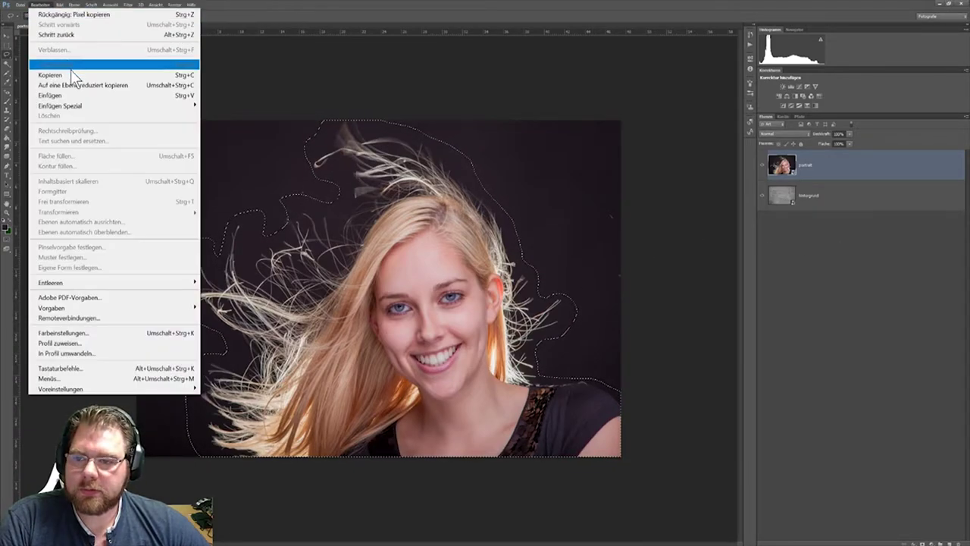
pyautogui.click(71, 94)
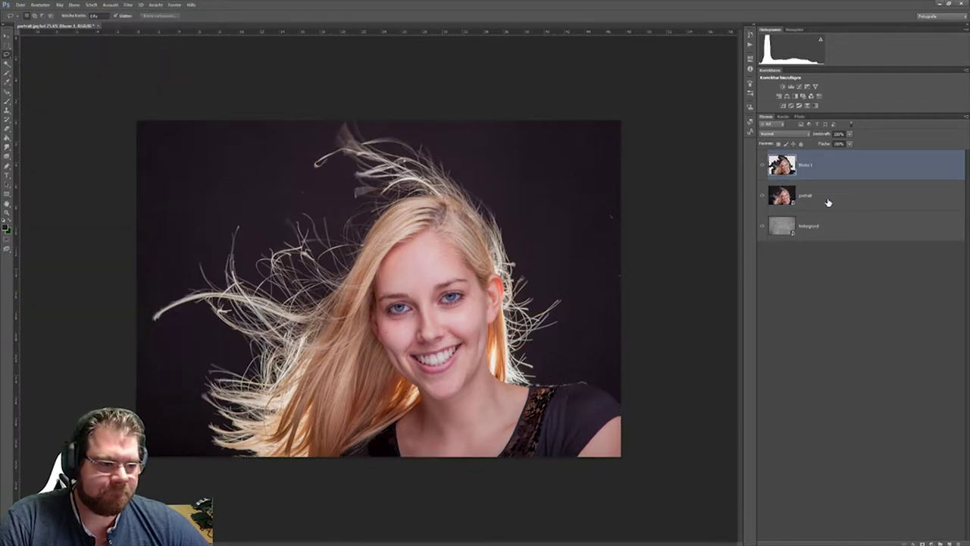
pyautogui.click(828, 203)
# Step: Delete the original portrait layer and duplicate Ebene 1 as Ebene 1 Kopie
pyautogui.press('Delete')
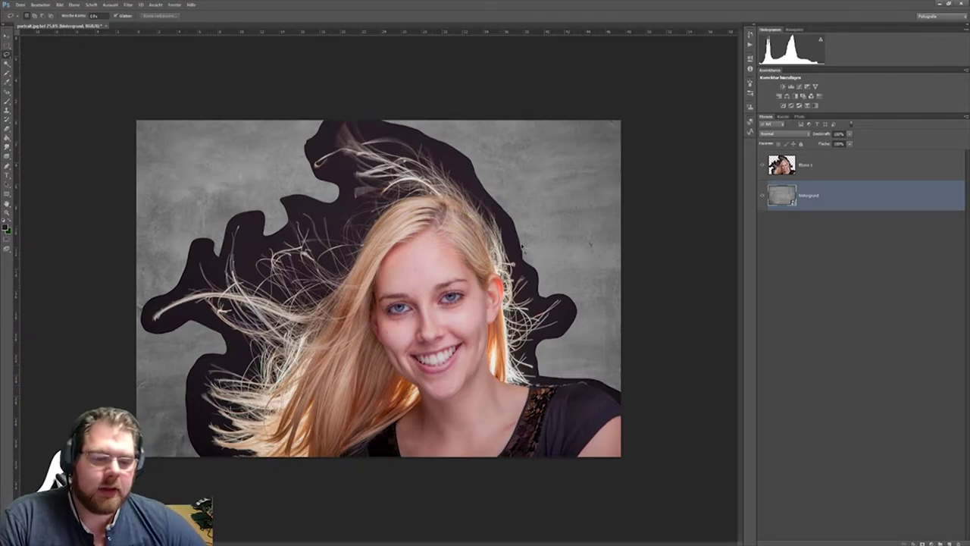
pyautogui.click(840, 172)
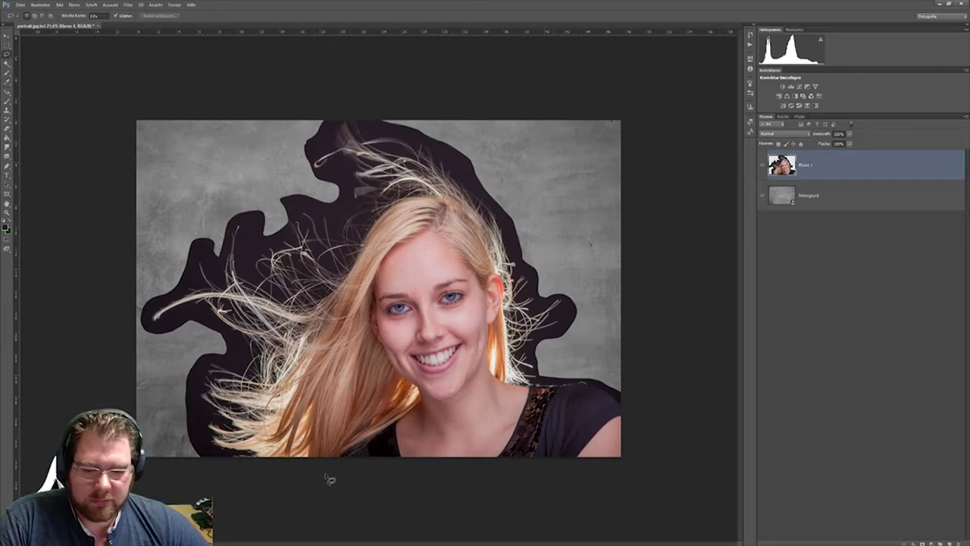
pyautogui.rightClick(829, 170)
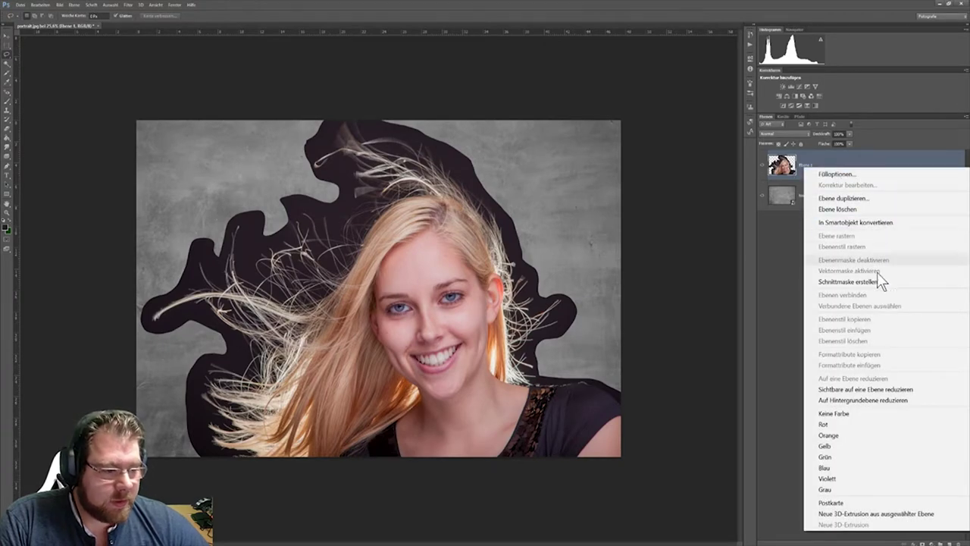
pyautogui.click(841, 198)
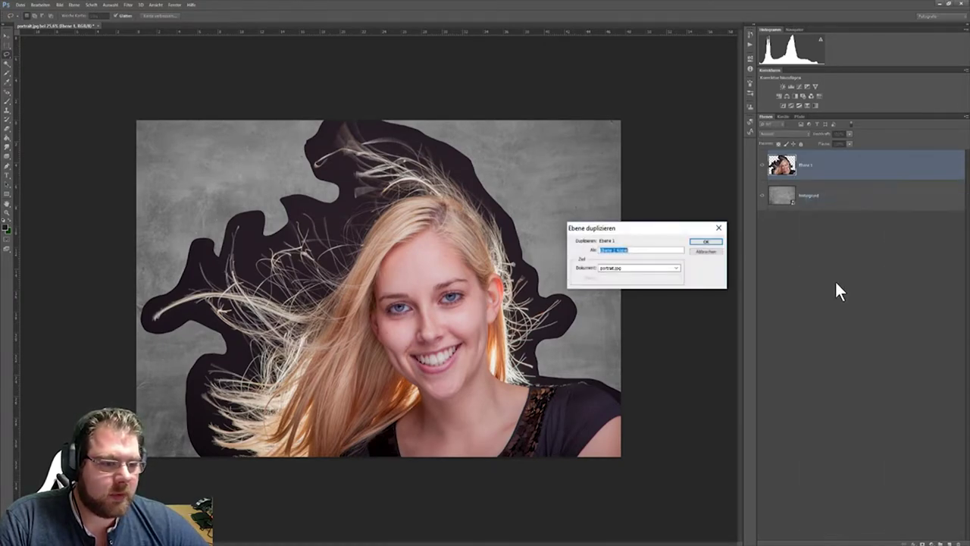
pyautogui.click(704, 241)
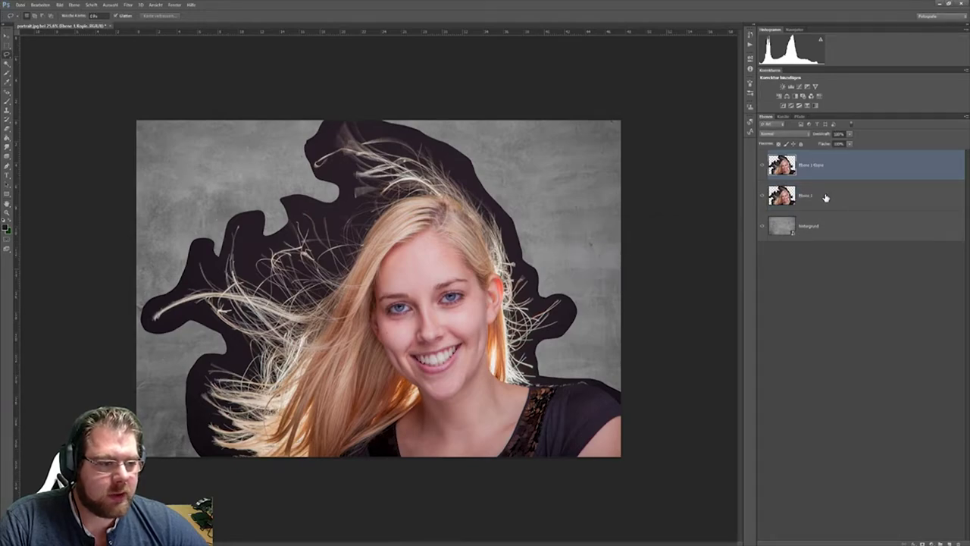
# Step: Change the blend mode of the lower Ebene 1 layer
pyautogui.click(822, 197)
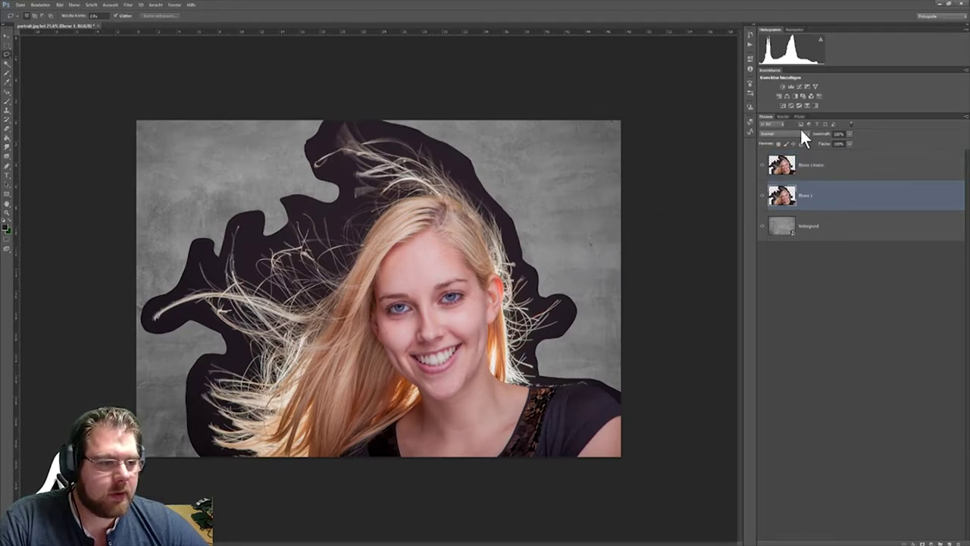
pyautogui.click(802, 134)
pyautogui.click(800, 216)
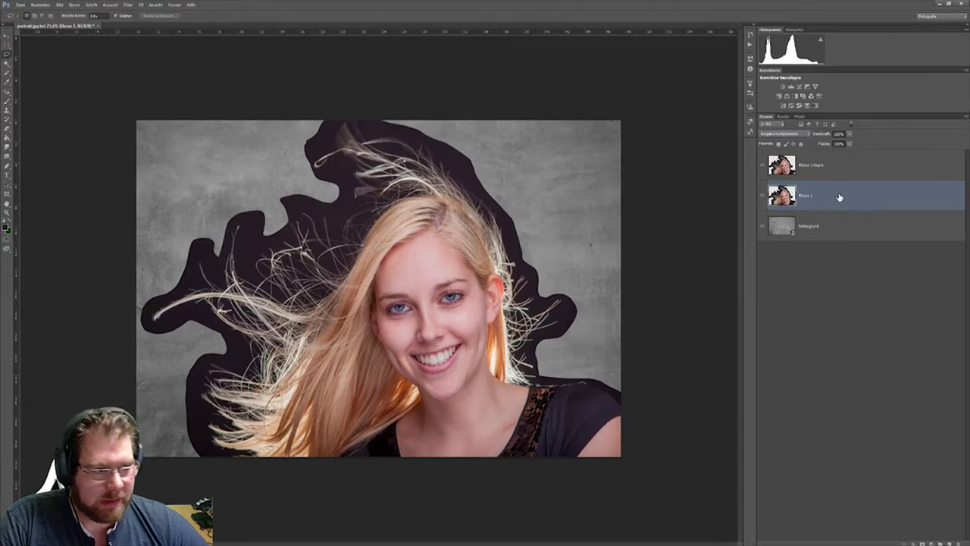
# Step: Add a Levels adjustment clipped to Ebene 1, setting tones from sampled image points
pyautogui.click(793, 87)
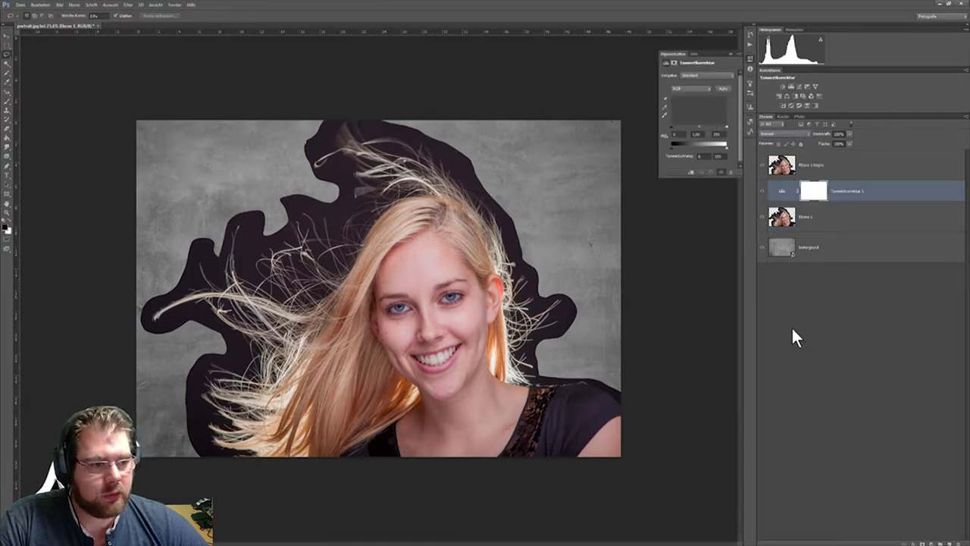
pyautogui.click(690, 173)
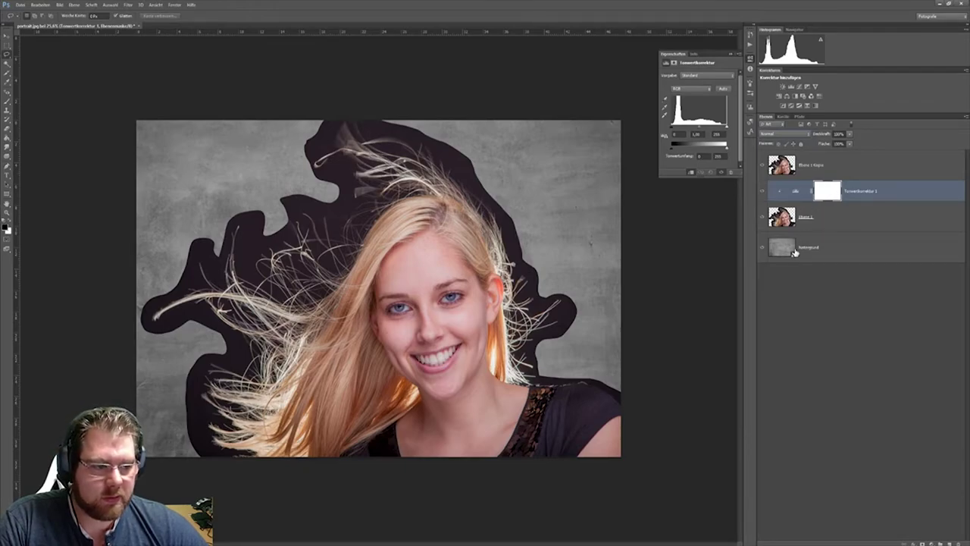
pyautogui.click(665, 106)
pyautogui.click(514, 219)
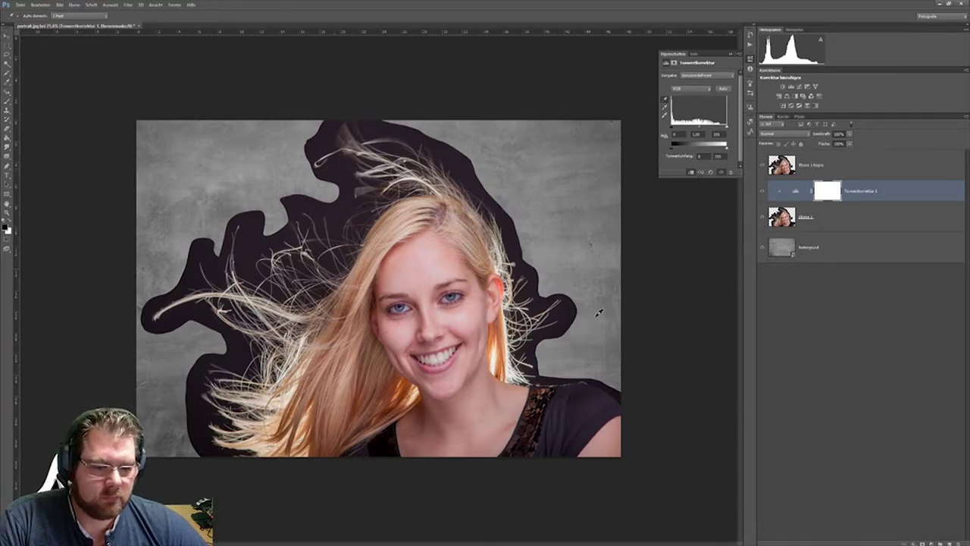
pyautogui.click(835, 219)
pyautogui.click(891, 197)
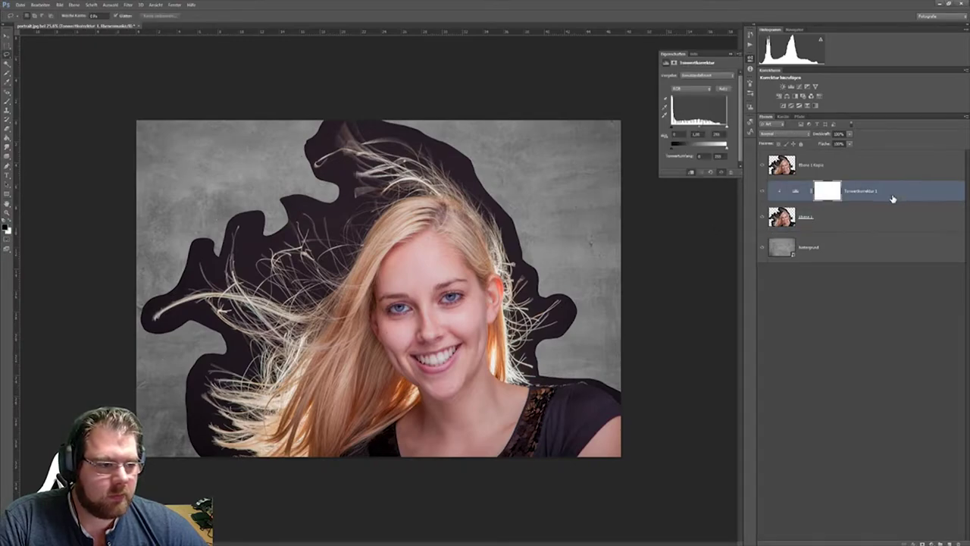
pyautogui.click(666, 100)
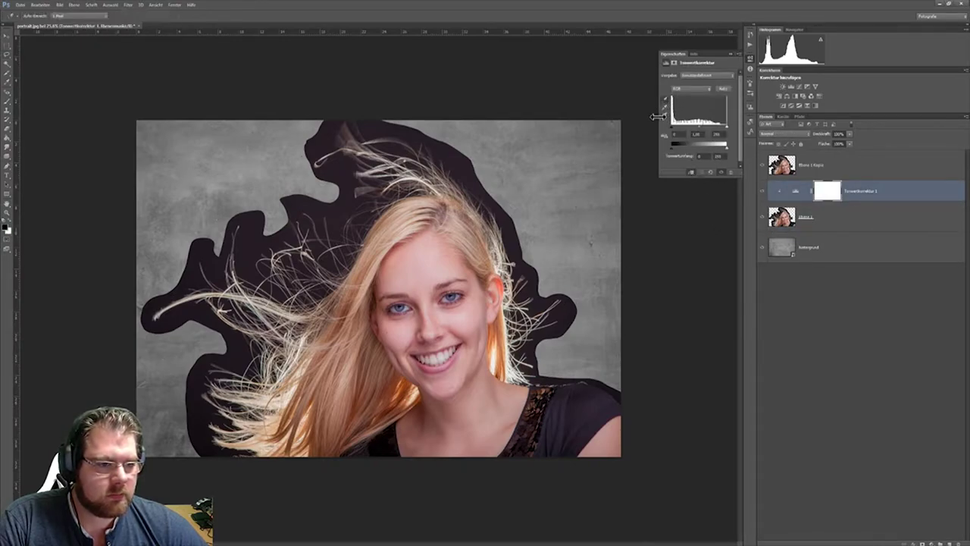
pyautogui.click(497, 402)
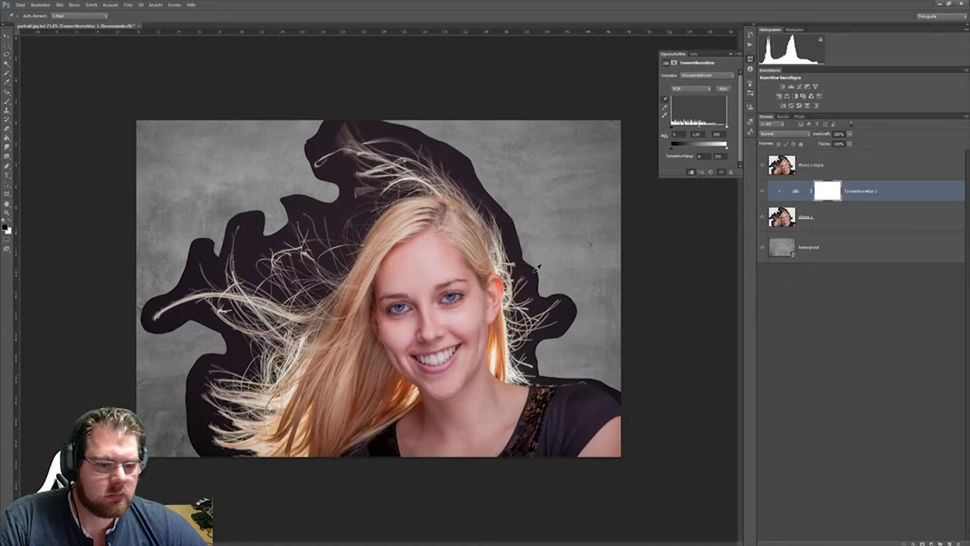
# Step: Toggle Ebene 1 Kopie's visibility repeatedly to compare the adjusted portrait beneath it
pyautogui.click(762, 165)
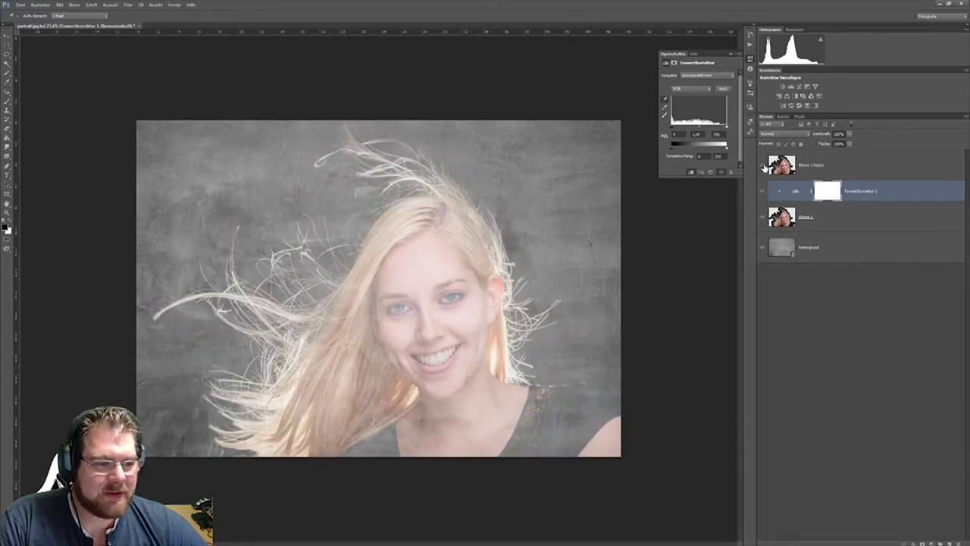
pyautogui.click(763, 165)
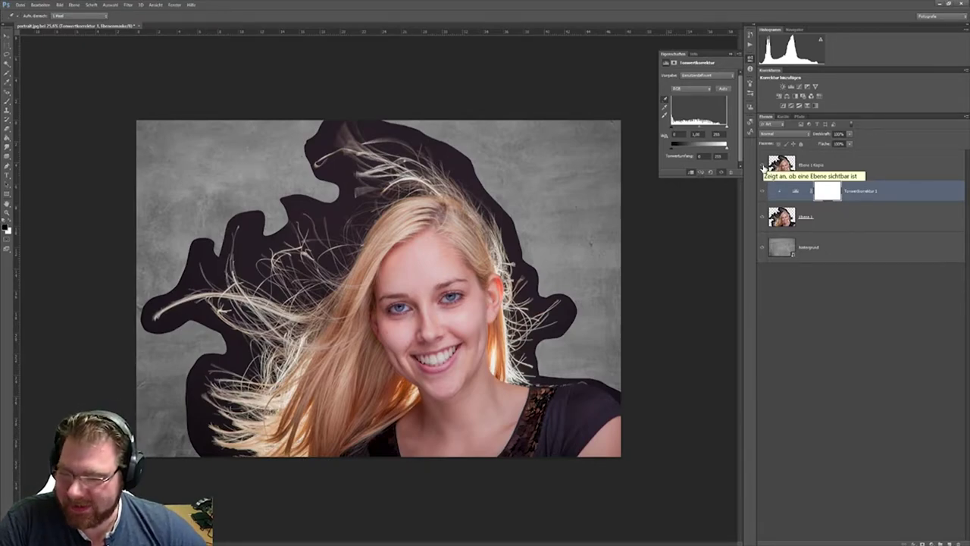
pyautogui.click(763, 166)
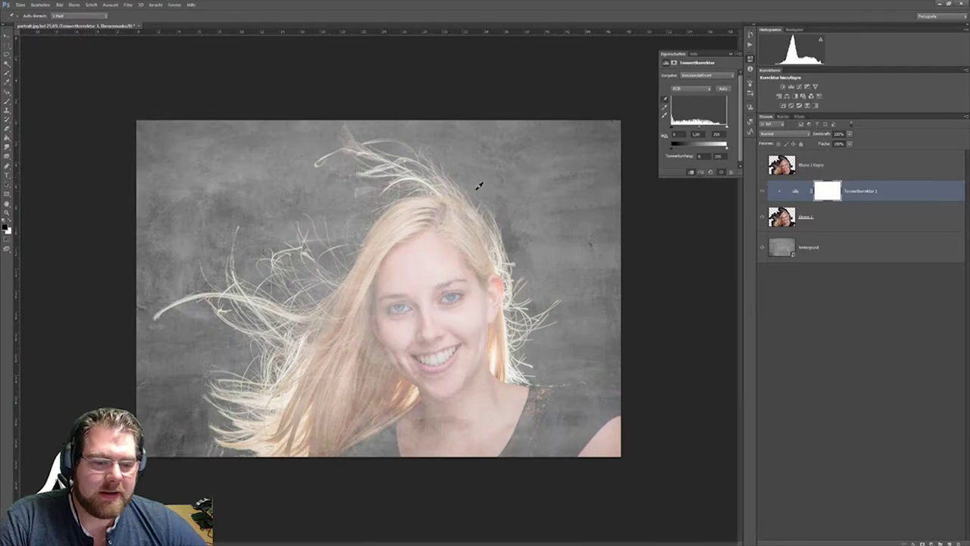
pyautogui.click(763, 165)
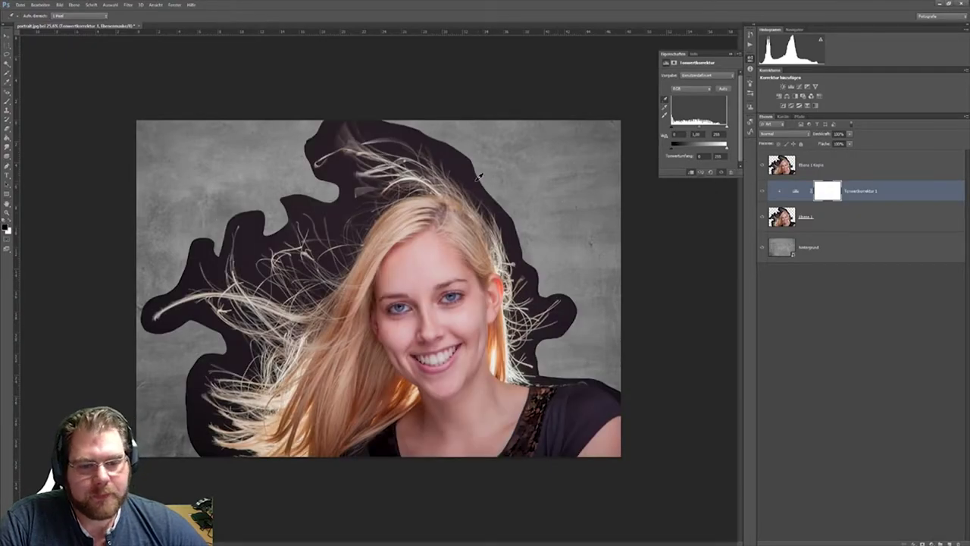
pyautogui.click(763, 165)
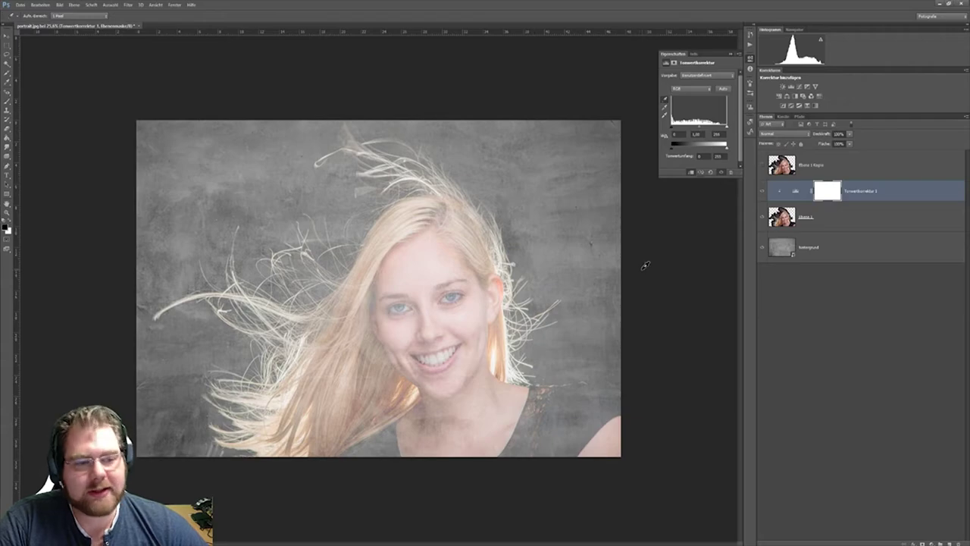
# Step: Check the background by hiding Ebene 1, ending with Ebene 1 Kopie visible and selected
pyautogui.click(731, 53)
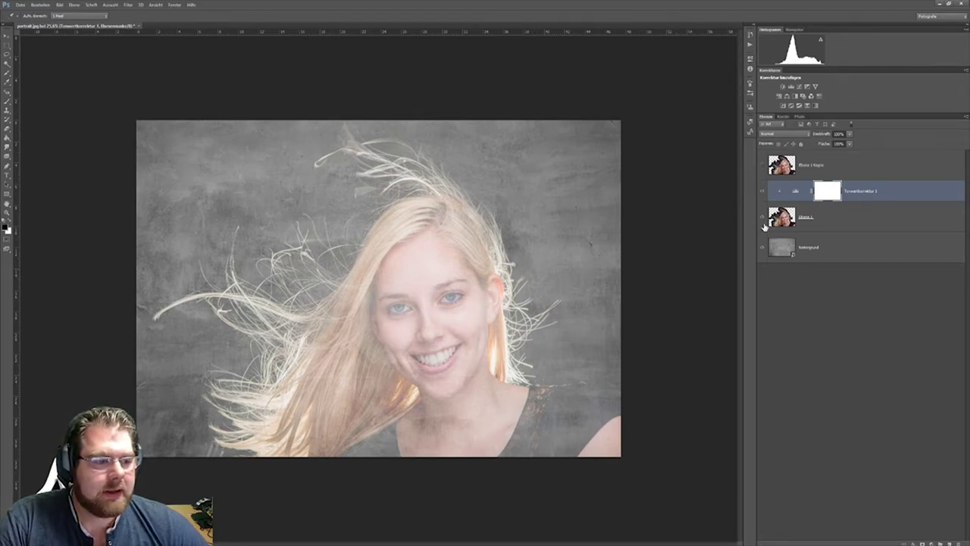
pyautogui.click(816, 220)
pyautogui.press('l')
pyautogui.click(763, 218)
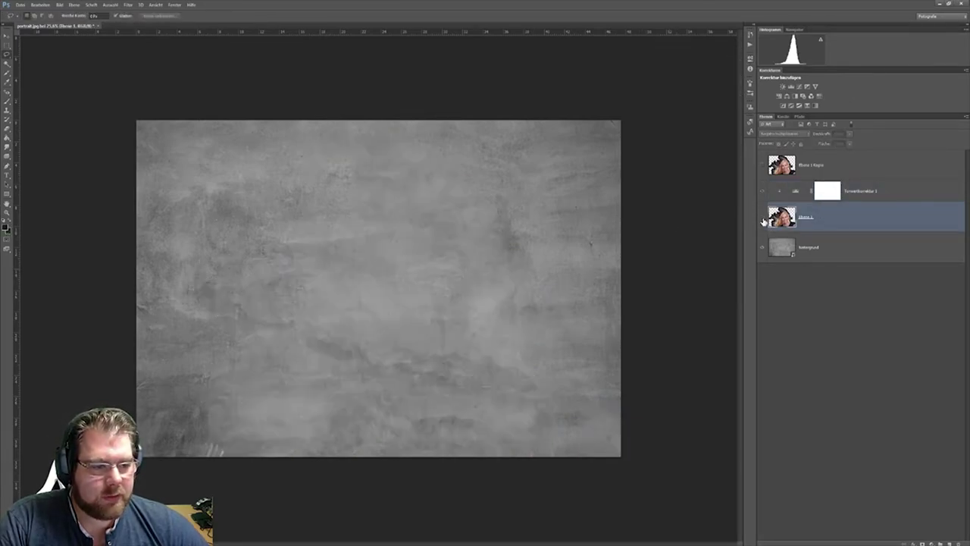
pyautogui.click(763, 166)
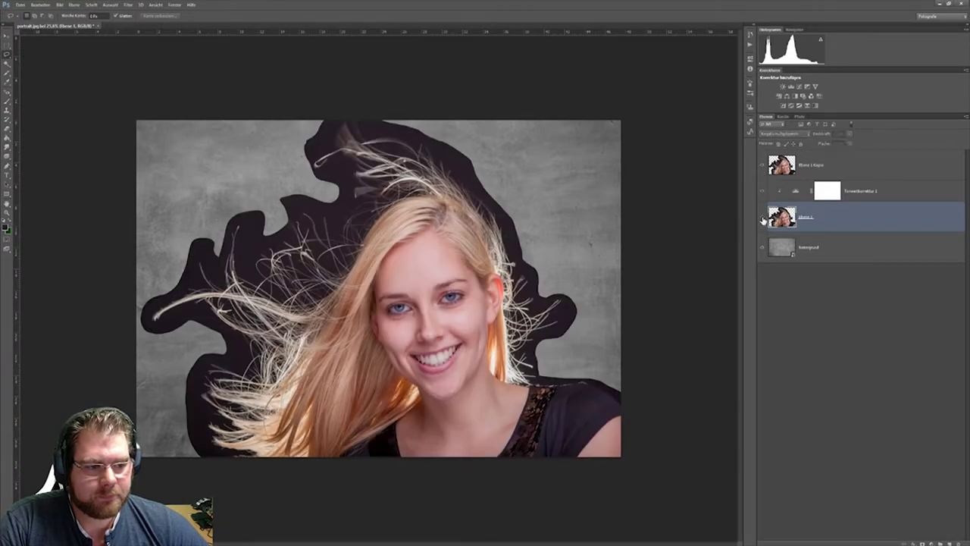
pyautogui.click(761, 167)
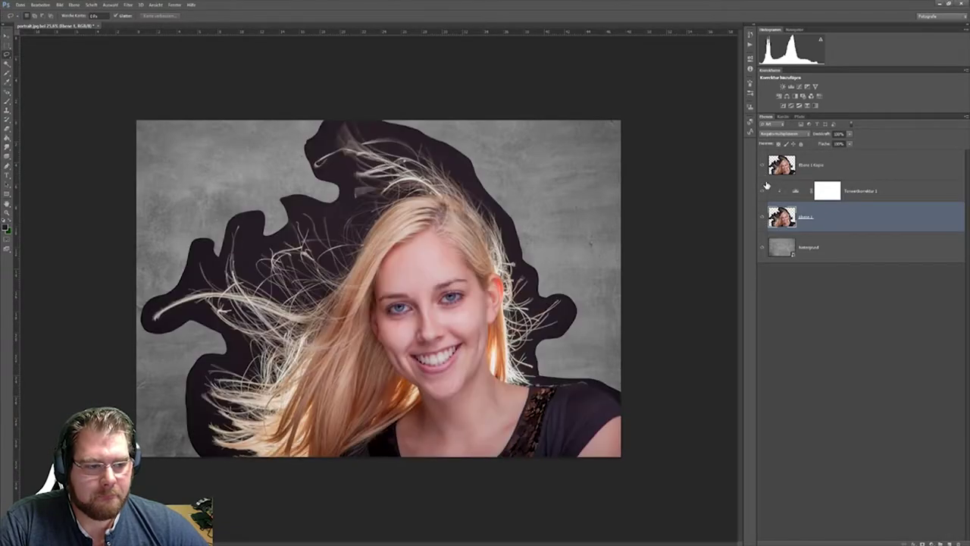
pyautogui.click(842, 168)
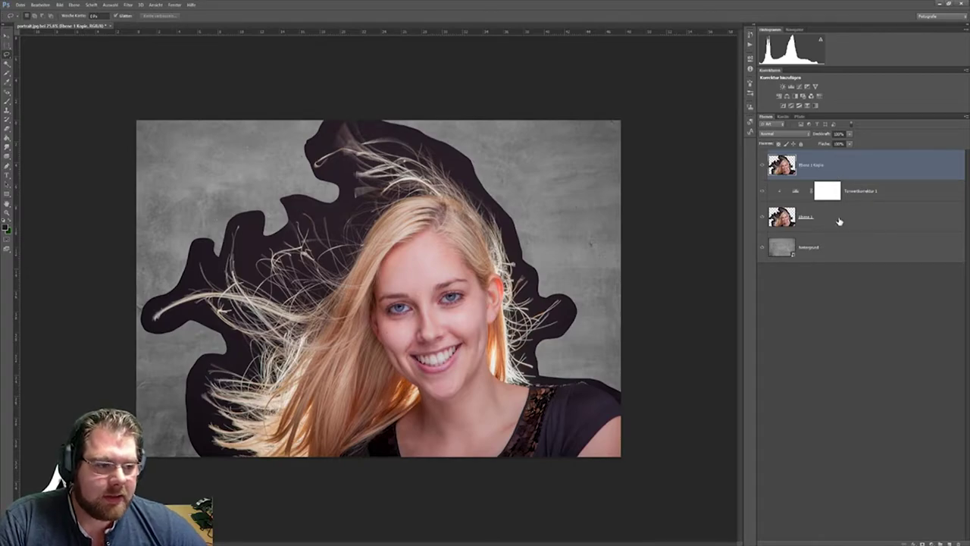
# Step: Add a white layer mask to Ebene 1 Kopie
pyautogui.click(839, 220)
pyautogui.click(835, 174)
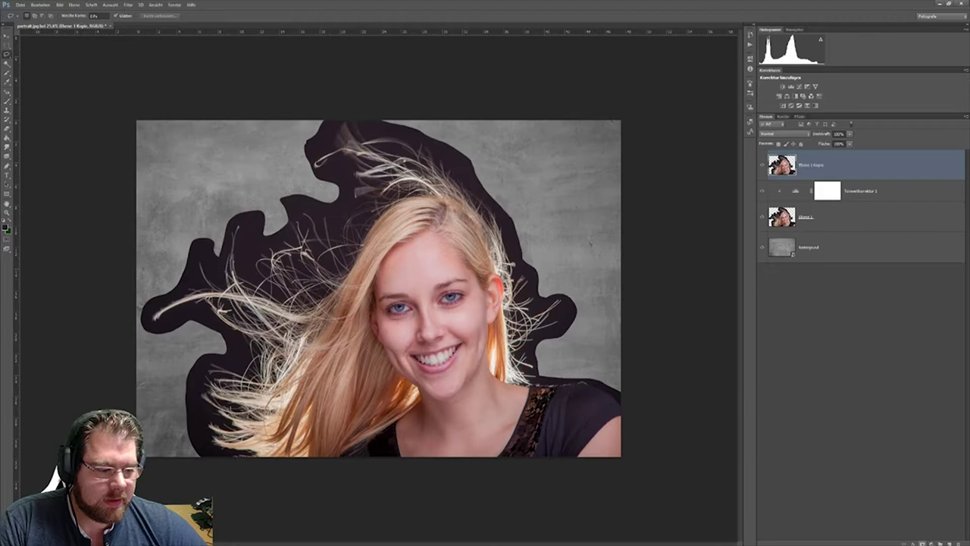
pyautogui.click(921, 542)
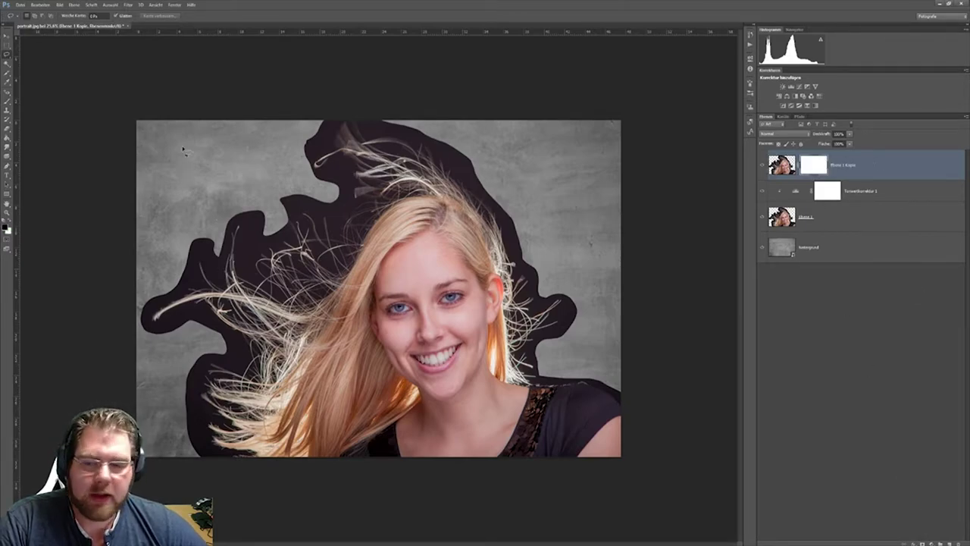
# Step: Set the foreground colour to black and choose the Brush tool's tip settings
pyautogui.click(6, 229)
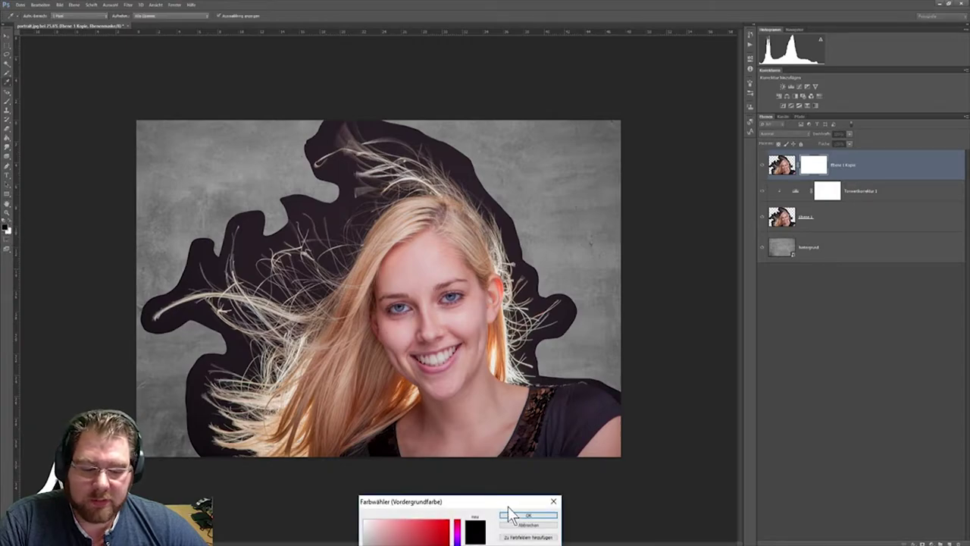
pyautogui.moveTo(508, 504); pyautogui.dragTo(486, 356)
pyautogui.click(510, 372)
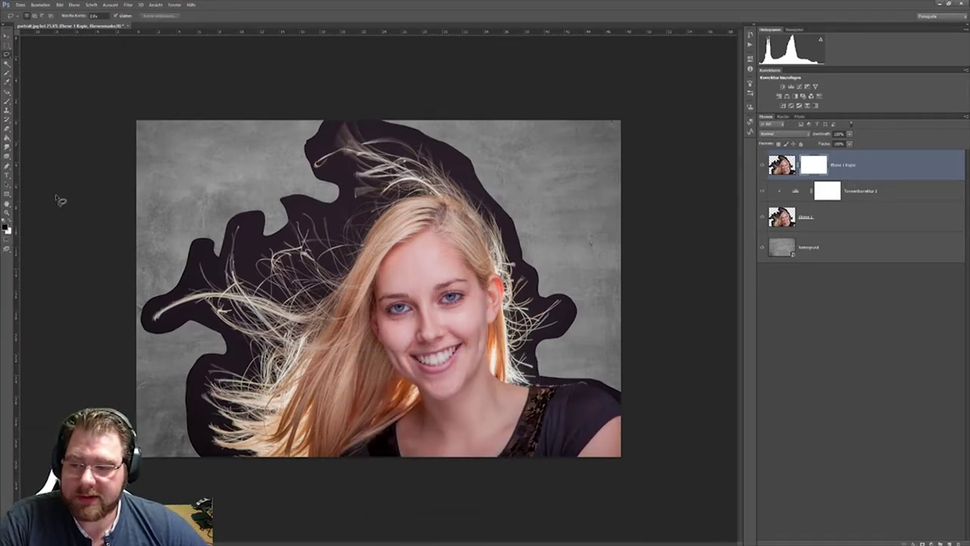
pyautogui.click(8, 108)
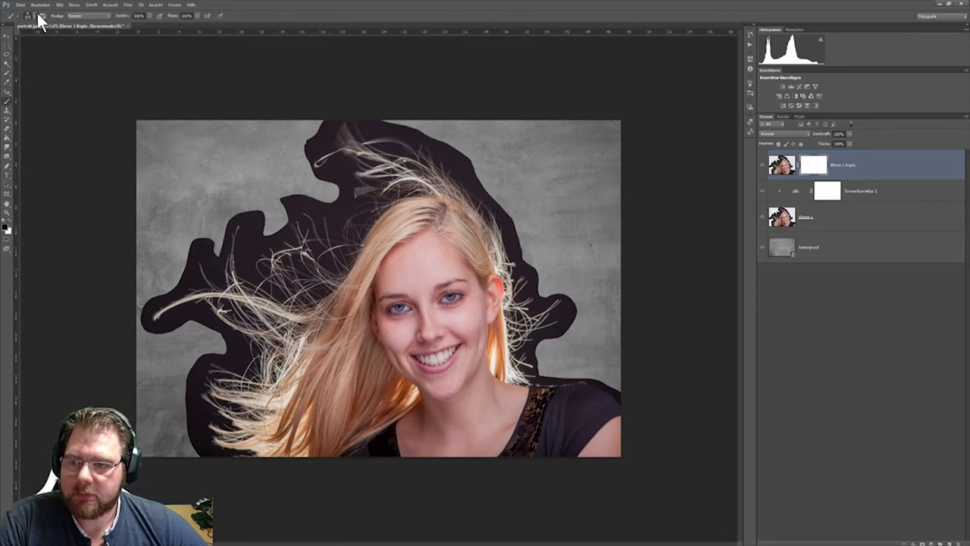
pyautogui.click(33, 15)
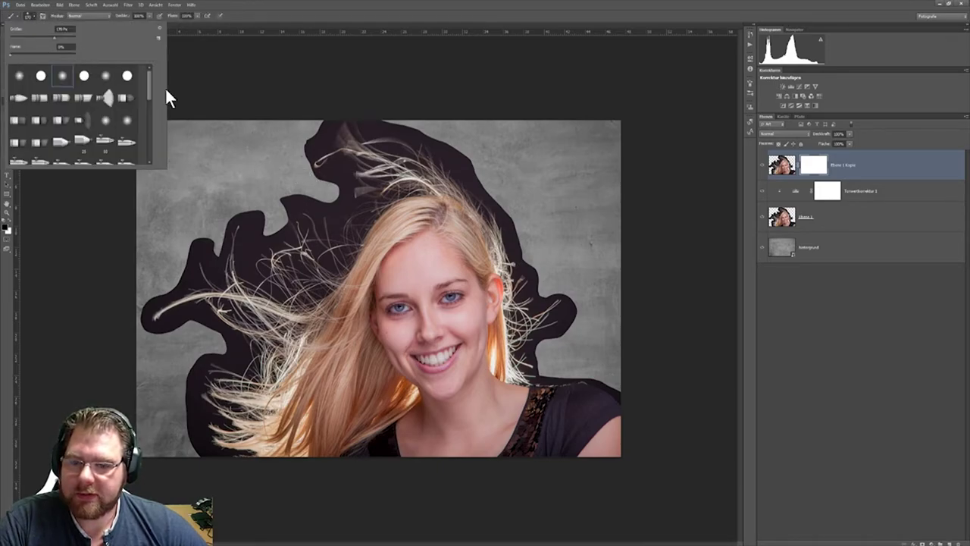
# Step: Paint black with a soft brush on the mask over the dark halo around the hair
pyautogui.click(242, 216)
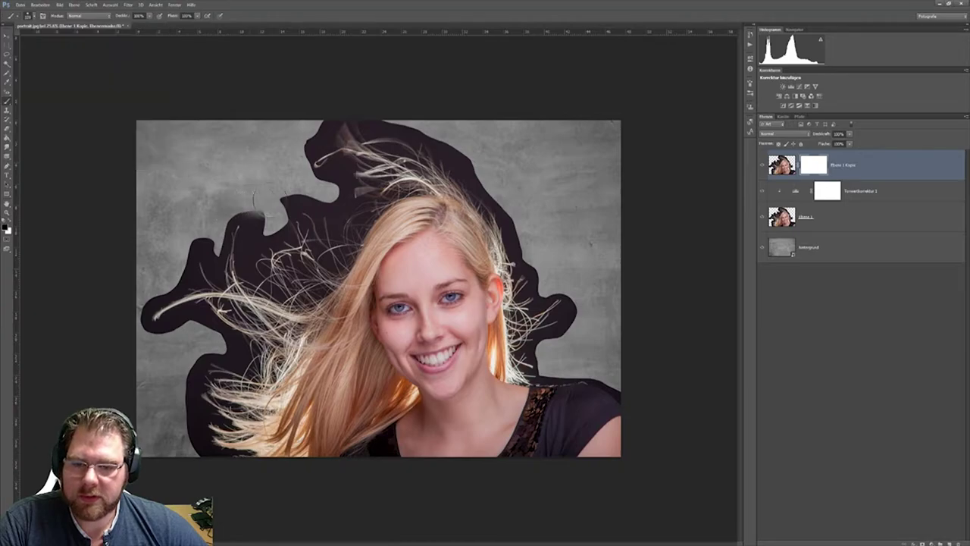
pyautogui.moveTo(253, 206)
pyautogui.mouseDown()
pyautogui.moveTo(273, 194)
pyautogui.moveTo(296, 203)
pyautogui.mouseUp()
pyautogui.moveTo(301, 206)
pyautogui.mouseDown()
pyautogui.moveTo(291, 228)
pyautogui.moveTo(186, 274)
pyautogui.moveTo(277, 268)
pyautogui.moveTo(223, 307)
pyautogui.moveTo(232, 341)
pyautogui.moveTo(250, 360)
pyautogui.moveTo(258, 334)
pyautogui.moveTo(189, 402)
pyautogui.moveTo(201, 447)
pyautogui.moveTo(243, 462)
pyautogui.moveTo(219, 401)
pyautogui.moveTo(258, 386)
pyautogui.moveTo(228, 379)
pyautogui.moveTo(266, 375)
pyautogui.mouseUp()
pyautogui.moveTo(257, 413)
pyautogui.mouseDown()
pyautogui.moveTo(280, 325)
pyautogui.moveTo(257, 311)
pyautogui.moveTo(269, 292)
pyautogui.moveTo(304, 318)
pyautogui.moveTo(311, 296)
pyautogui.moveTo(299, 265)
pyautogui.moveTo(279, 263)
pyautogui.moveTo(333, 254)
pyautogui.moveTo(350, 261)
pyautogui.moveTo(372, 216)
pyautogui.moveTo(364, 200)
pyautogui.moveTo(330, 232)
pyautogui.moveTo(349, 193)
pyautogui.moveTo(341, 163)
pyautogui.moveTo(311, 155)
pyautogui.moveTo(349, 129)
pyautogui.moveTo(387, 166)
pyautogui.moveTo(375, 121)
pyautogui.moveTo(459, 165)
pyautogui.moveTo(470, 176)
pyautogui.moveTo(413, 159)
pyautogui.moveTo(401, 174)
pyautogui.moveTo(502, 212)
pyautogui.moveTo(523, 269)
pyautogui.moveTo(539, 292)
pyautogui.moveTo(536, 271)
pyautogui.moveTo(567, 322)
pyautogui.mouseUp()
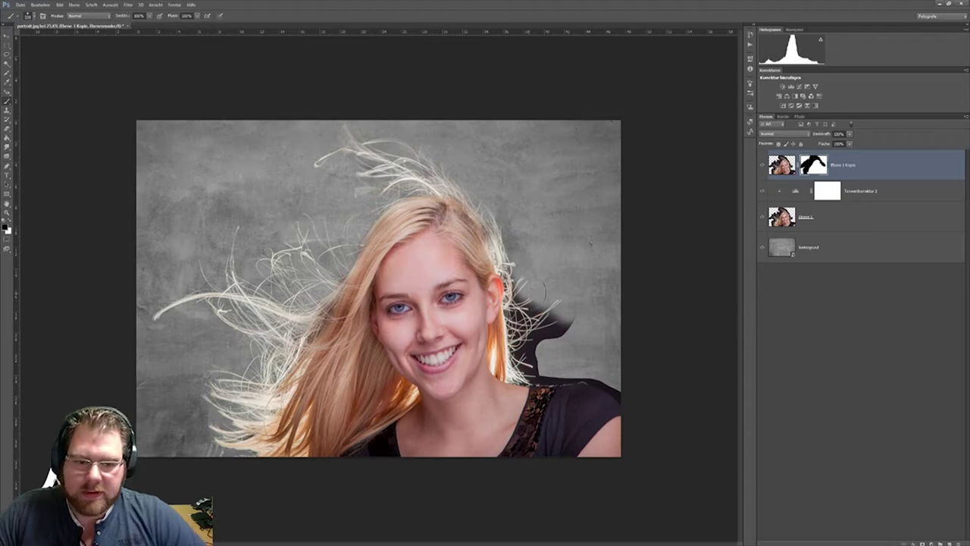
pyautogui.moveTo(509, 282)
pyautogui.mouseDown()
pyautogui.moveTo(515, 310)
pyautogui.moveTo(557, 332)
pyautogui.moveTo(530, 345)
pyautogui.moveTo(512, 322)
pyautogui.moveTo(540, 363)
pyautogui.mouseUp()
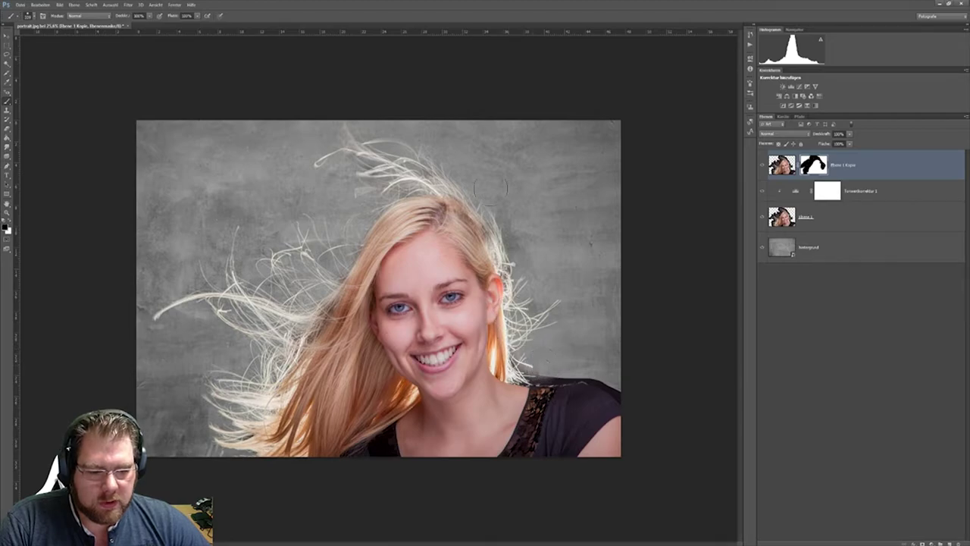
# Step: Refine the mask along the right dress edge with a resized brush, then target the layer image
pyautogui.click(33, 15)
pyautogui.press('Return')
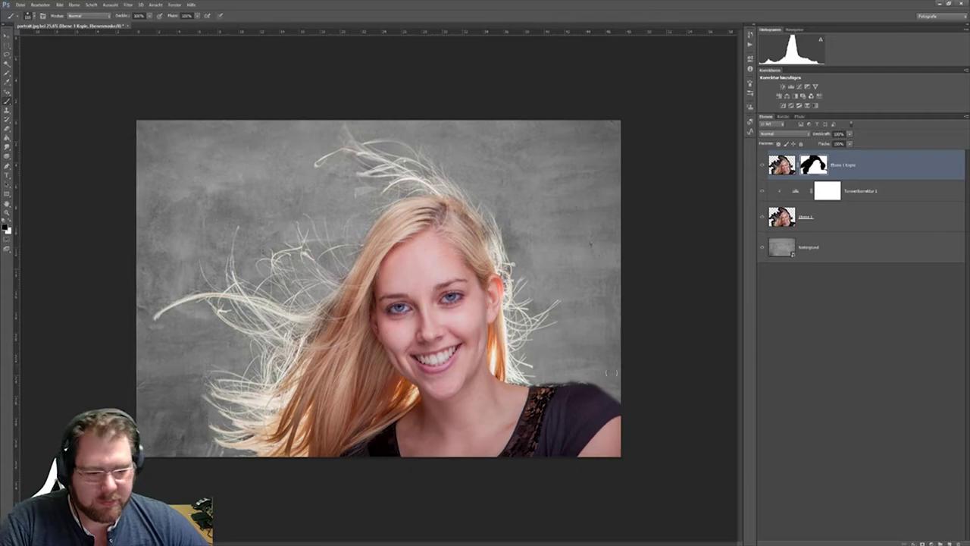
pyautogui.moveTo(622, 406); pyautogui.dragTo(604, 395)
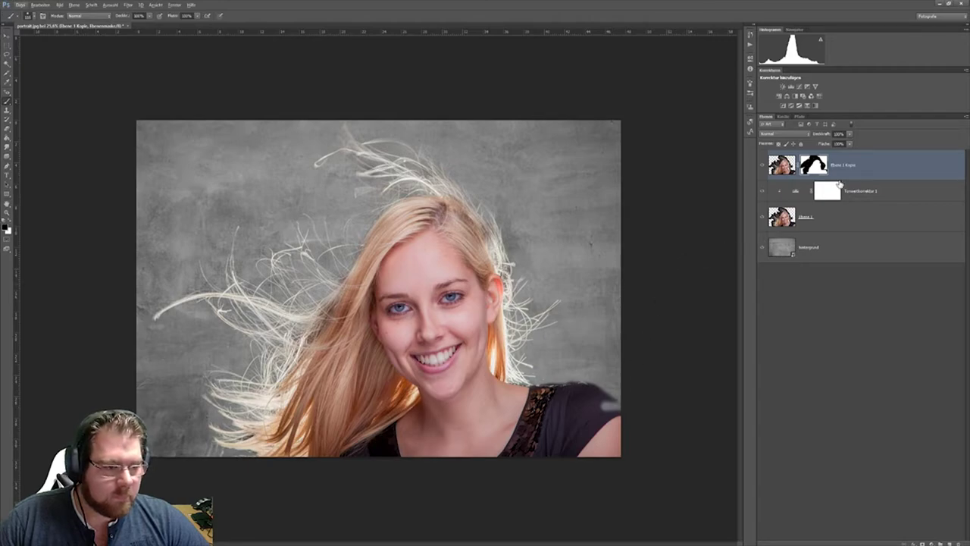
pyautogui.click(10, 223)
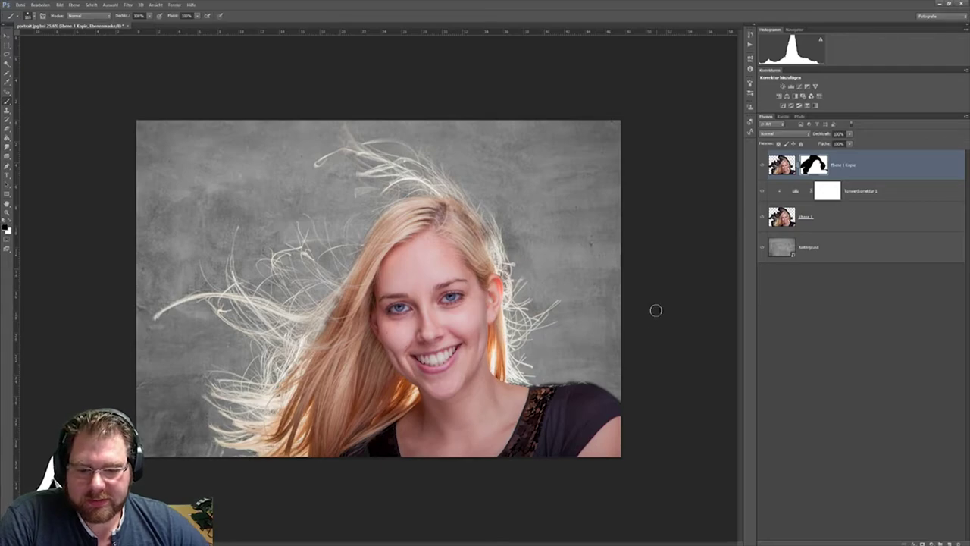
pyautogui.click(852, 218)
pyautogui.click(894, 165)
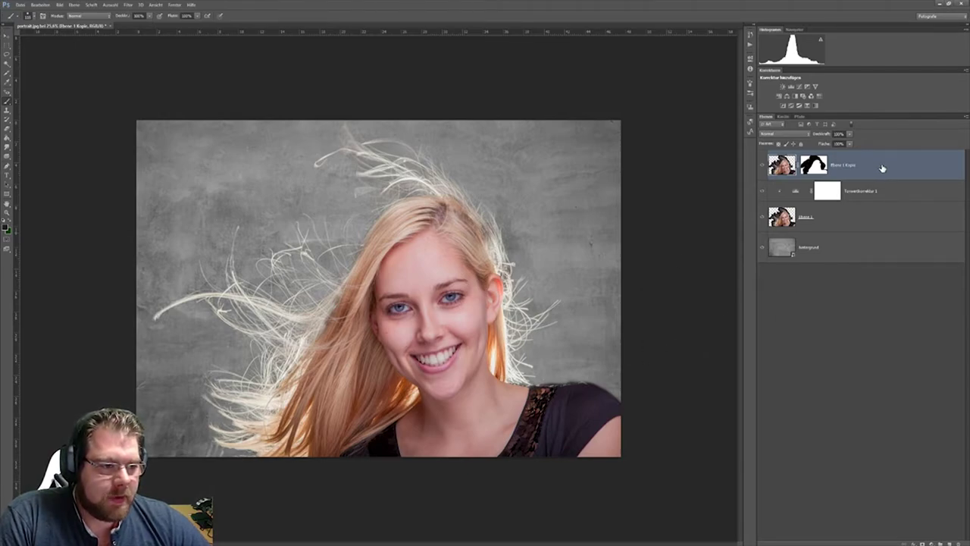
# Step: Add Tonwertkorrektur 2, a Levels adjustment with lowered output white to darken the composite
pyautogui.click(789, 85)
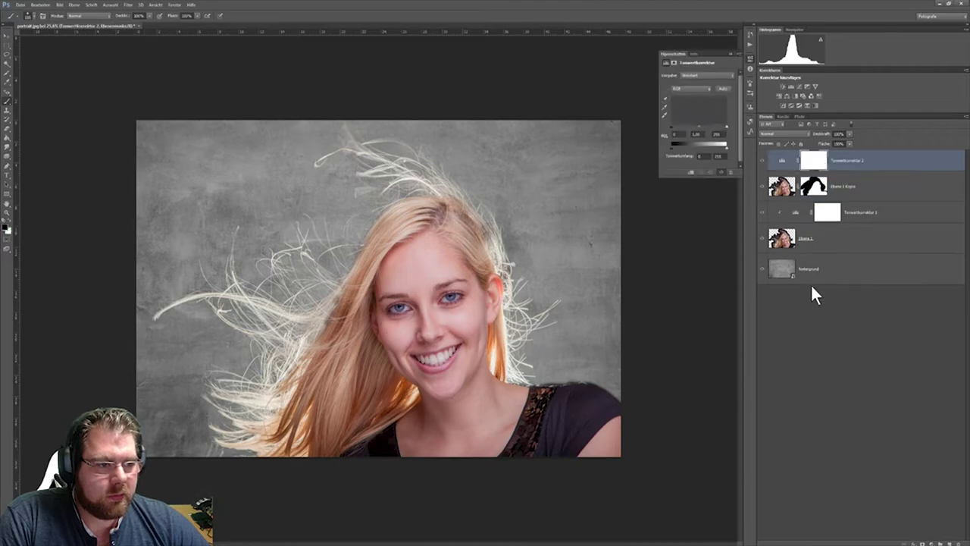
pyautogui.moveTo(725, 146)
pyautogui.mouseDown()
pyautogui.moveTo(674, 145)
pyautogui.moveTo(722, 143)
pyautogui.mouseUp()
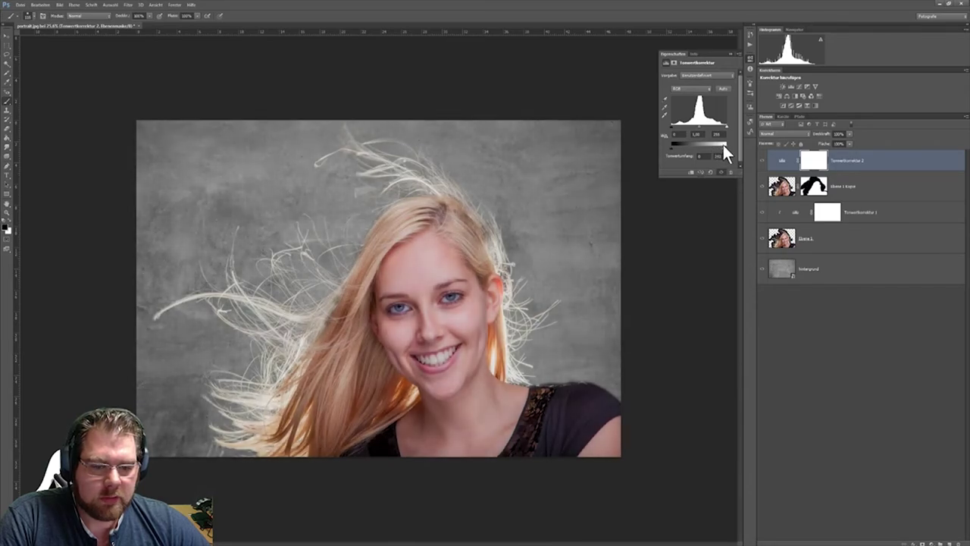
pyautogui.click(729, 53)
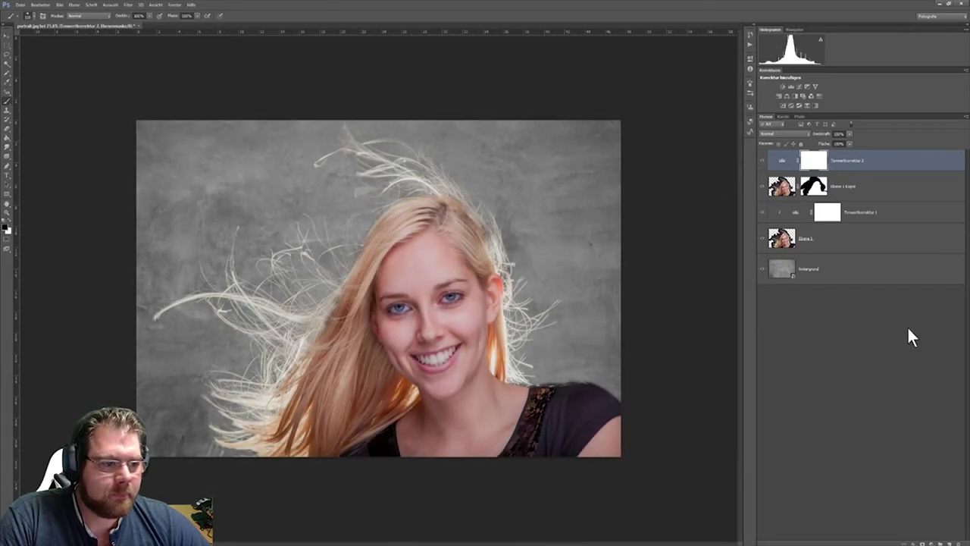
pyautogui.click(883, 183)
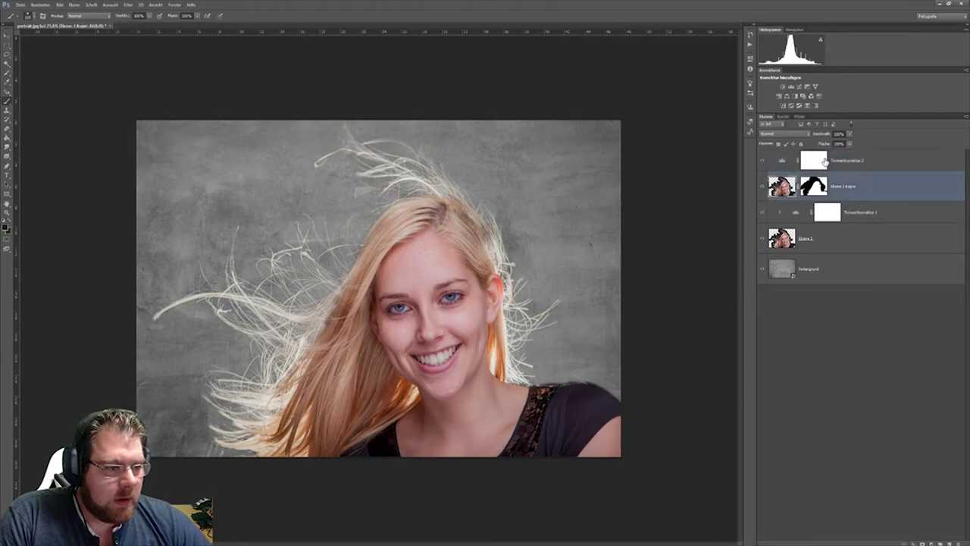
pyautogui.click(885, 161)
# Step: Add a second Levels adjustment, Tonwertkorrektur 3, clipped to the layer below
pyautogui.rightClick(888, 161)
pyautogui.press('Escape')
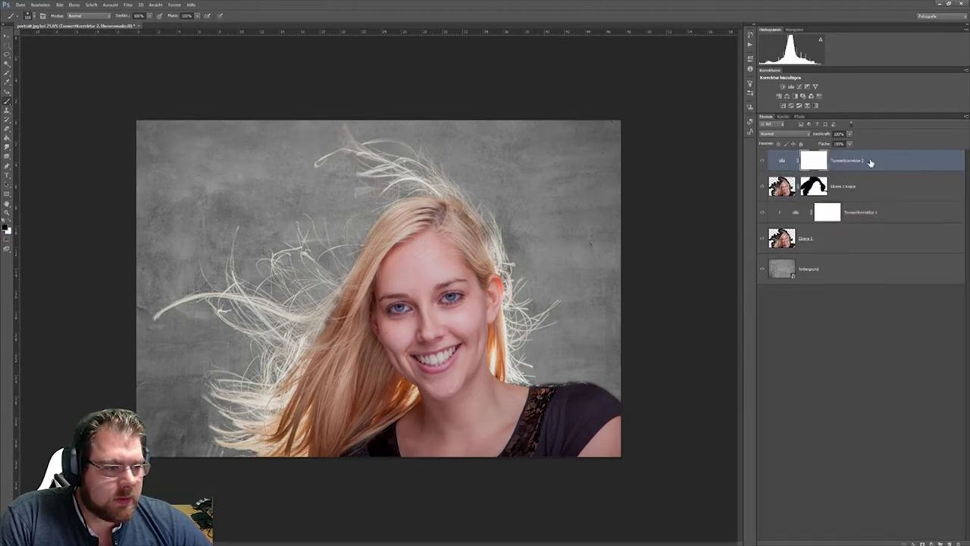
pyautogui.doubleClick(883, 160)
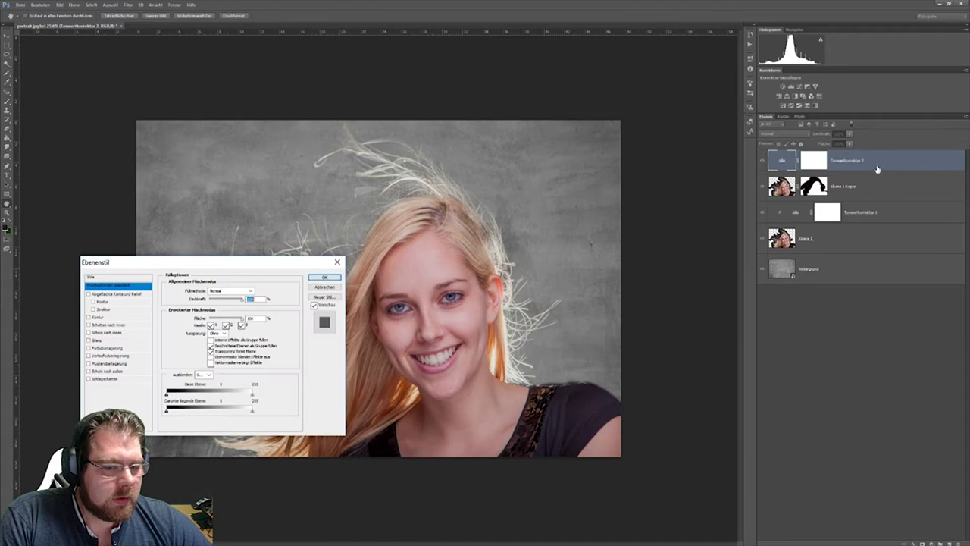
pyautogui.click(316, 288)
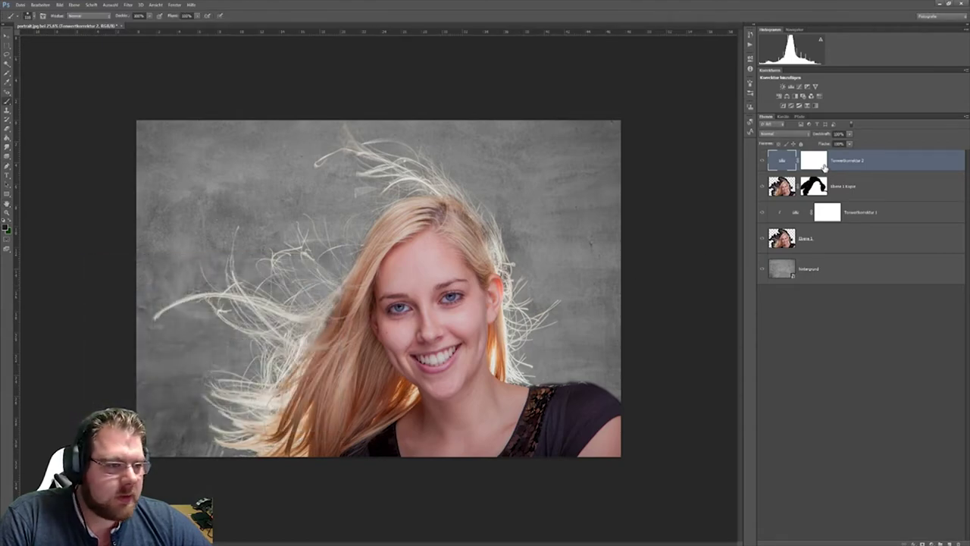
pyautogui.click(791, 85)
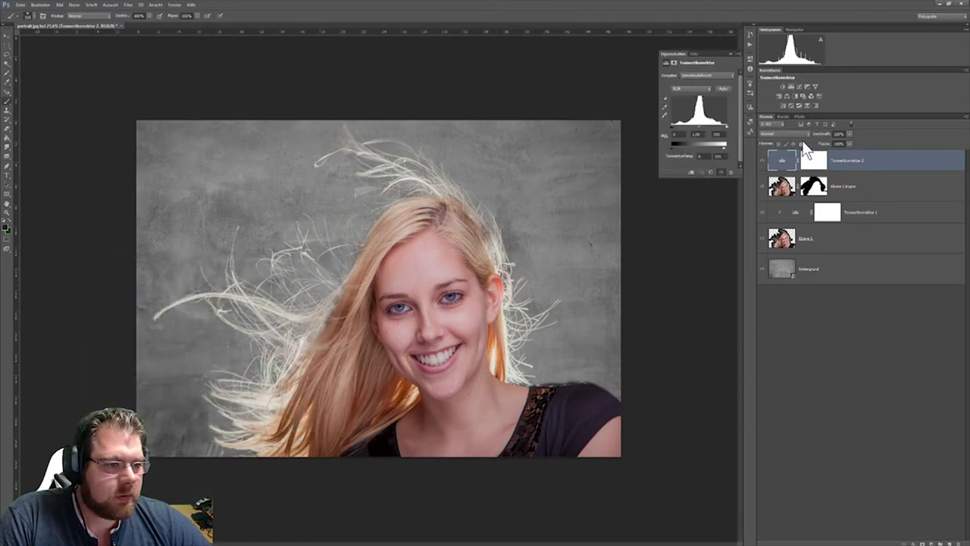
pyautogui.click(692, 173)
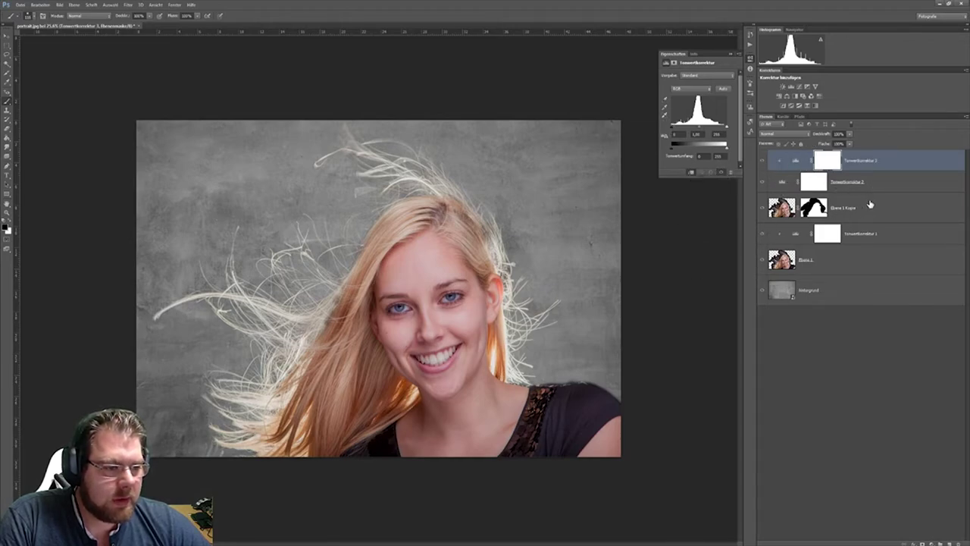
# Step: Compare a layer's visibility, close the Levels settings, and check colours and layer selection
pyautogui.click(763, 209)
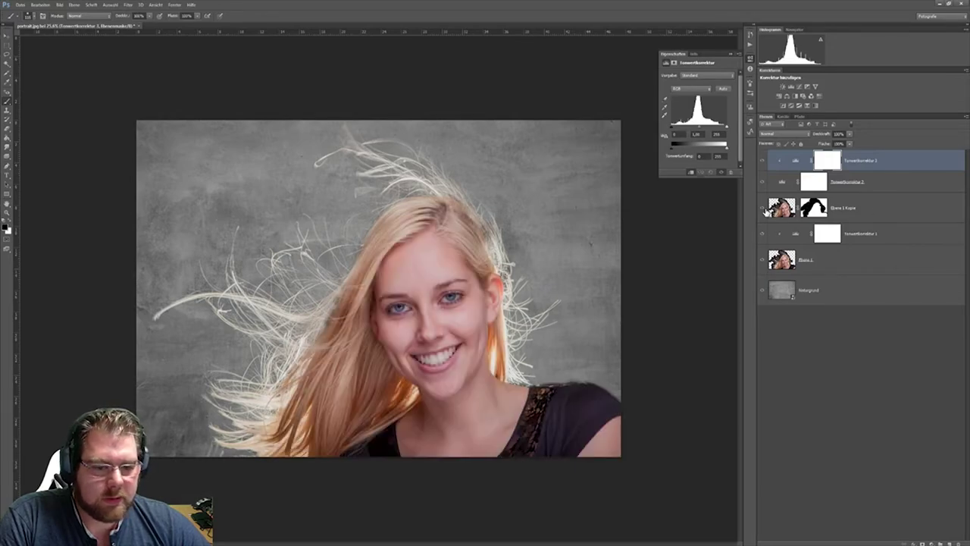
pyautogui.click(764, 209)
pyautogui.click(764, 209)
pyautogui.click(764, 209)
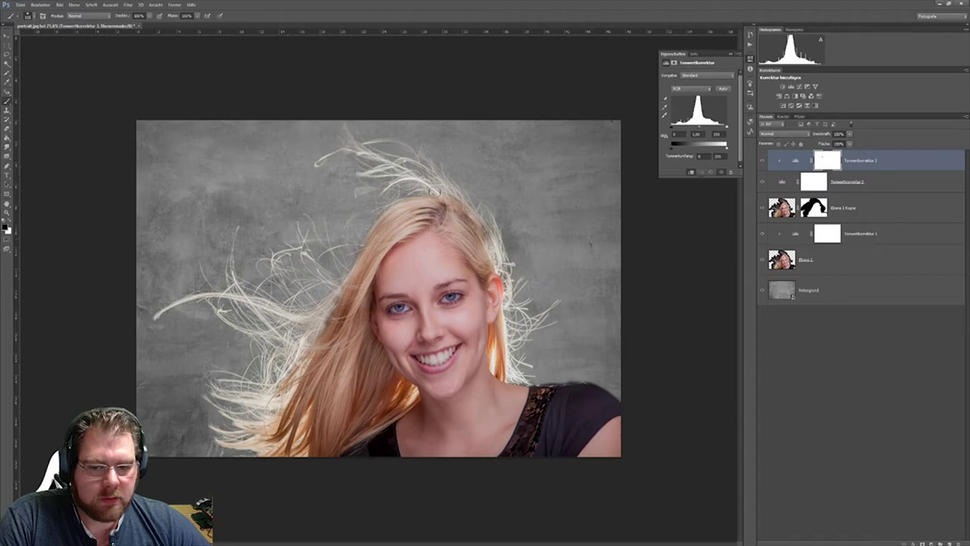
pyautogui.click(728, 51)
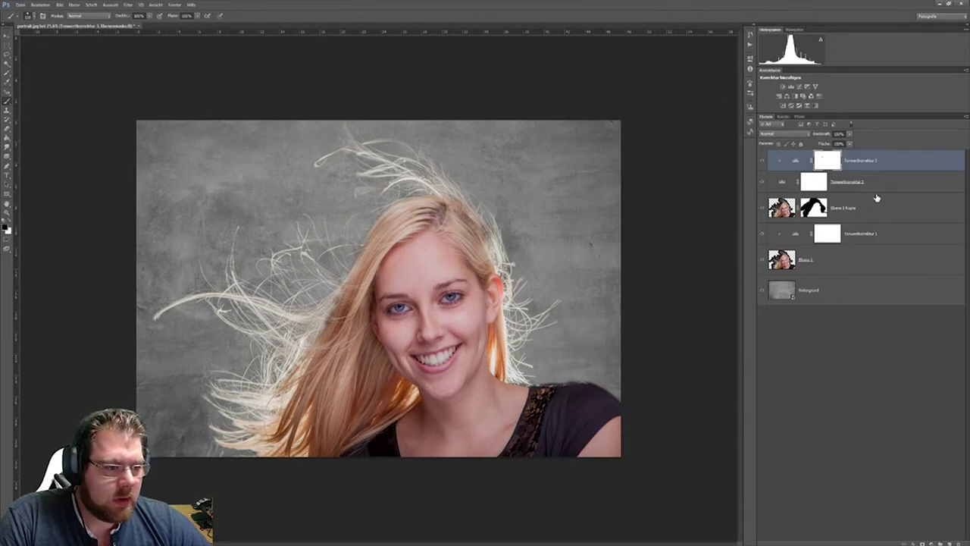
pyautogui.click(878, 208)
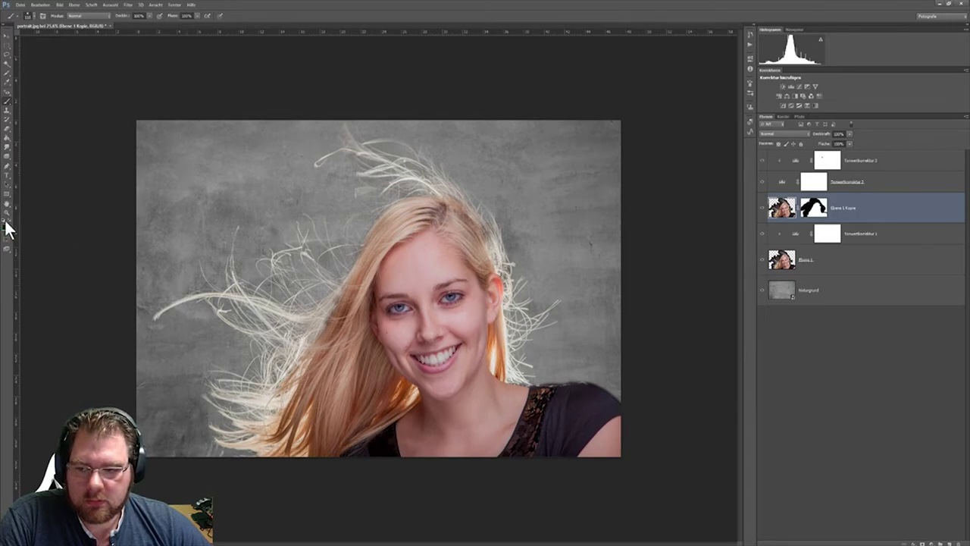
pyautogui.click(6, 225)
pyautogui.click(10, 223)
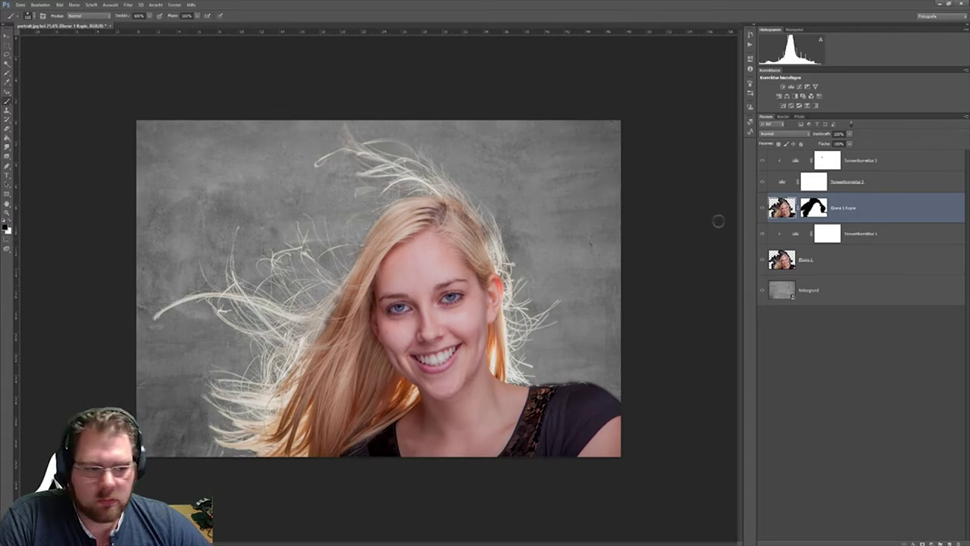
pyautogui.click(840, 260)
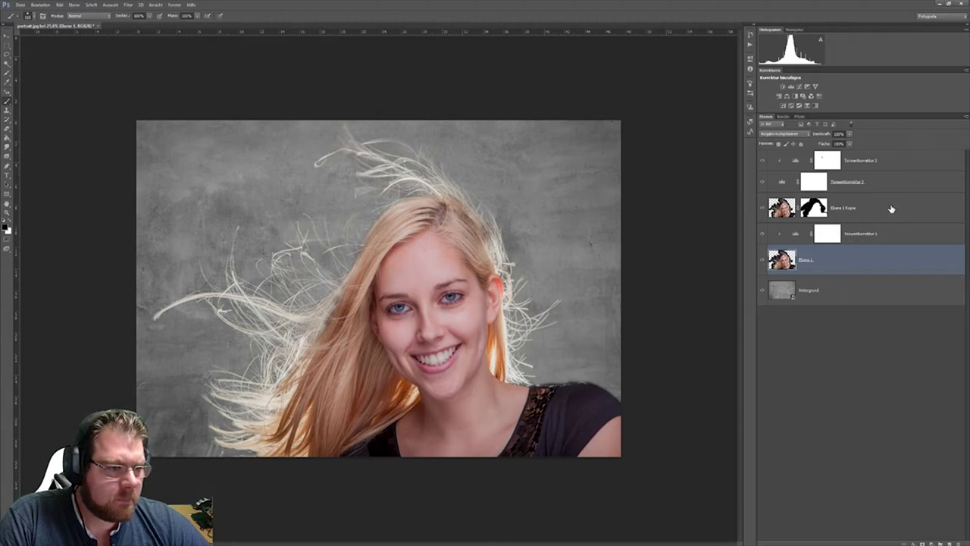
# Step: Delete the Tonwertkorrektur 3 adjustment layer
pyautogui.click(908, 161)
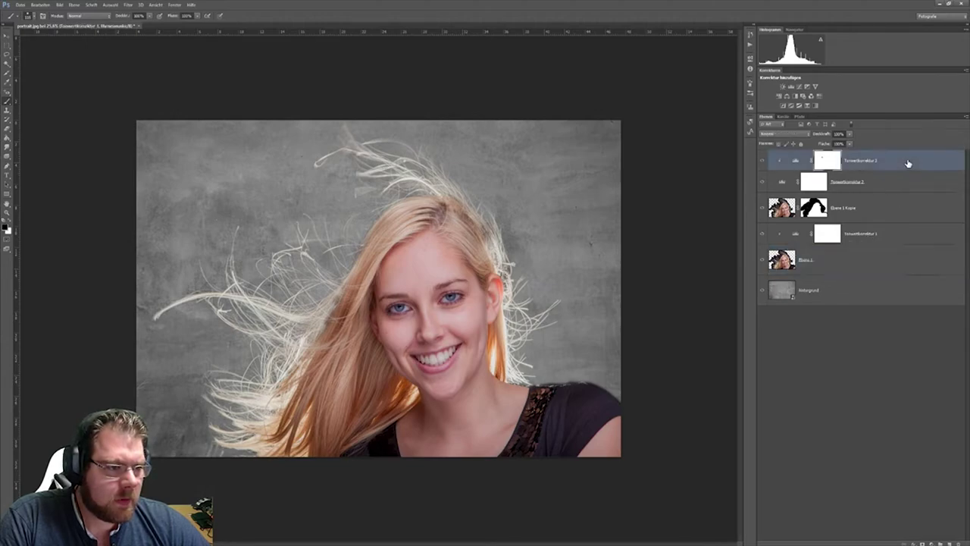
pyautogui.press('Delete')
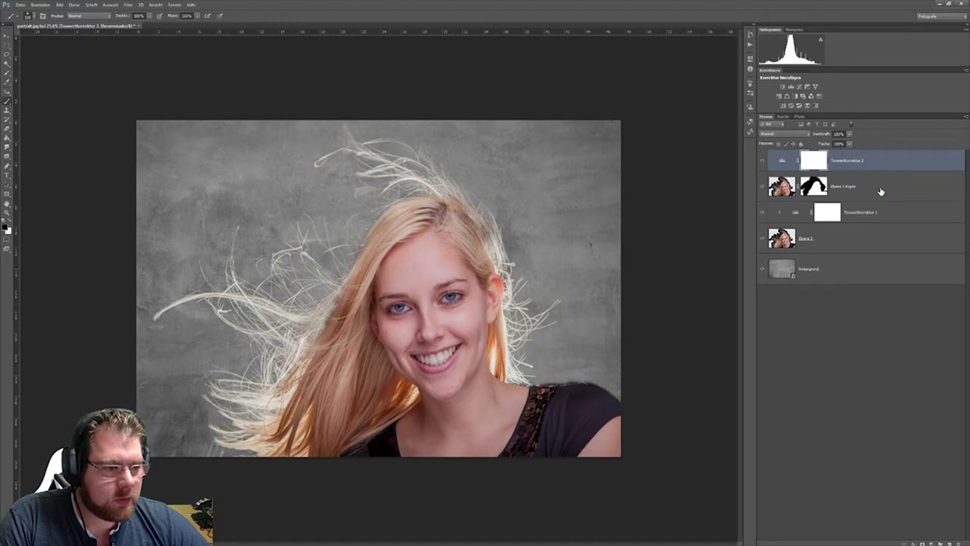
pyautogui.click(880, 191)
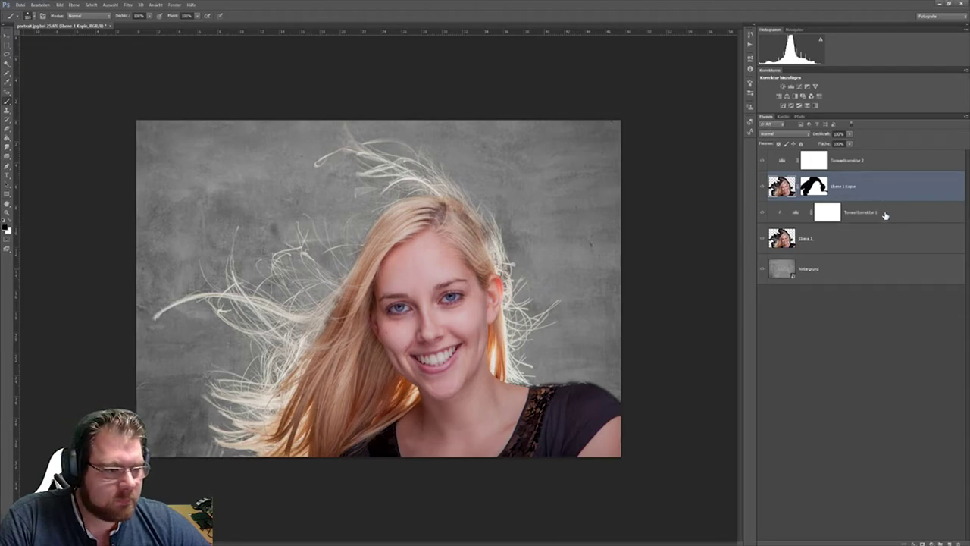
pyautogui.click(791, 241)
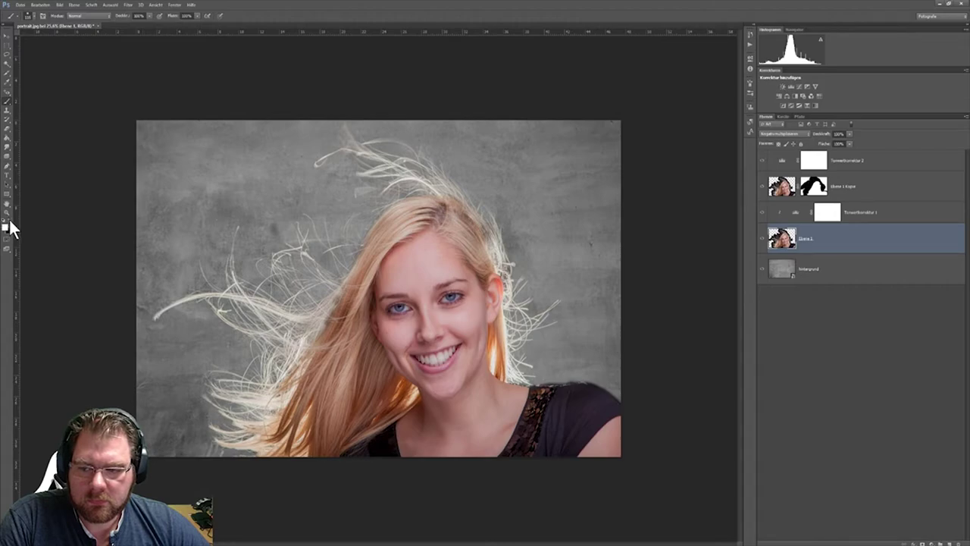
# Step: Undo a white test stroke and delete the restored Tonwertkorrektur 3 layer again
pyautogui.moveTo(271, 226); pyautogui.dragTo(269, 220)
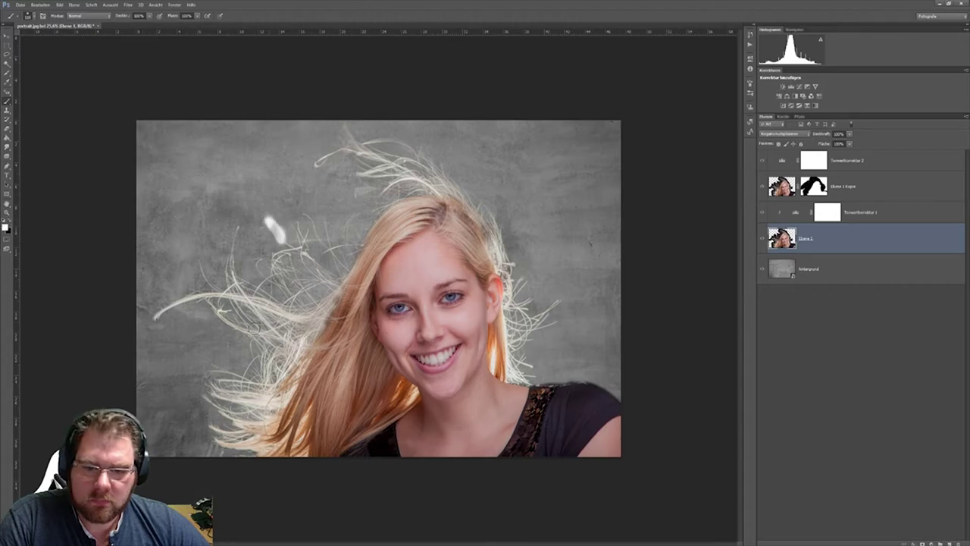
pyautogui.hotkey('ctrl', 'z')
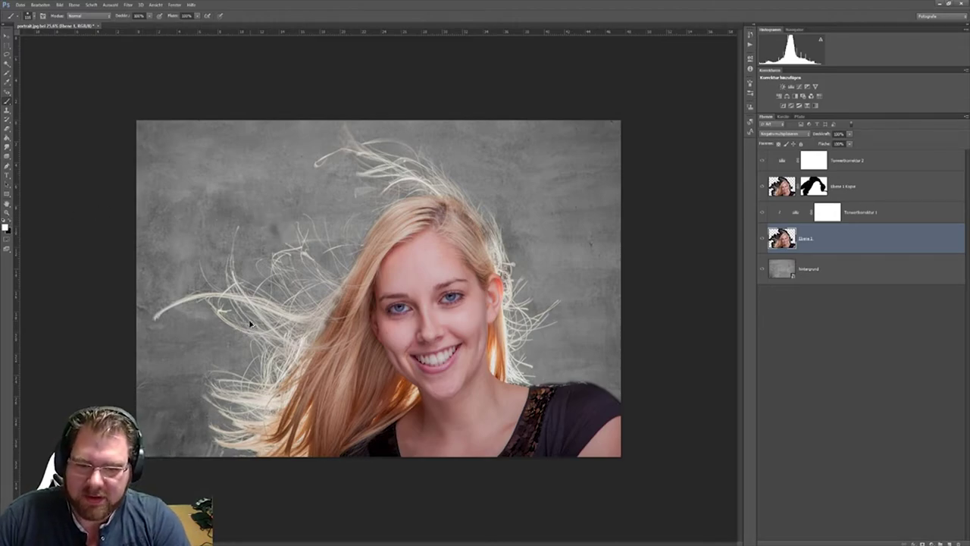
pyautogui.hotkey('alt', ']')
pyautogui.hotkey('alt', ']')
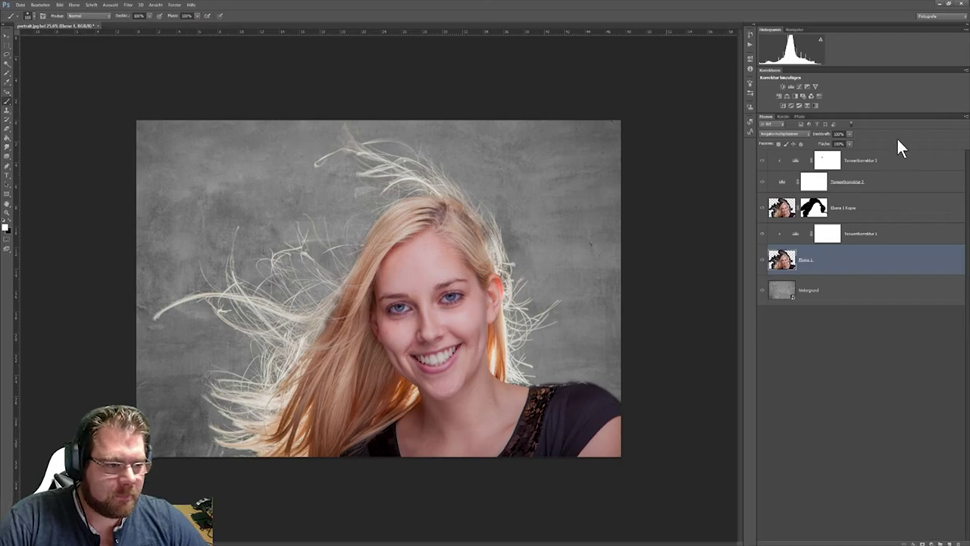
pyautogui.click(891, 163)
pyautogui.press('Delete')
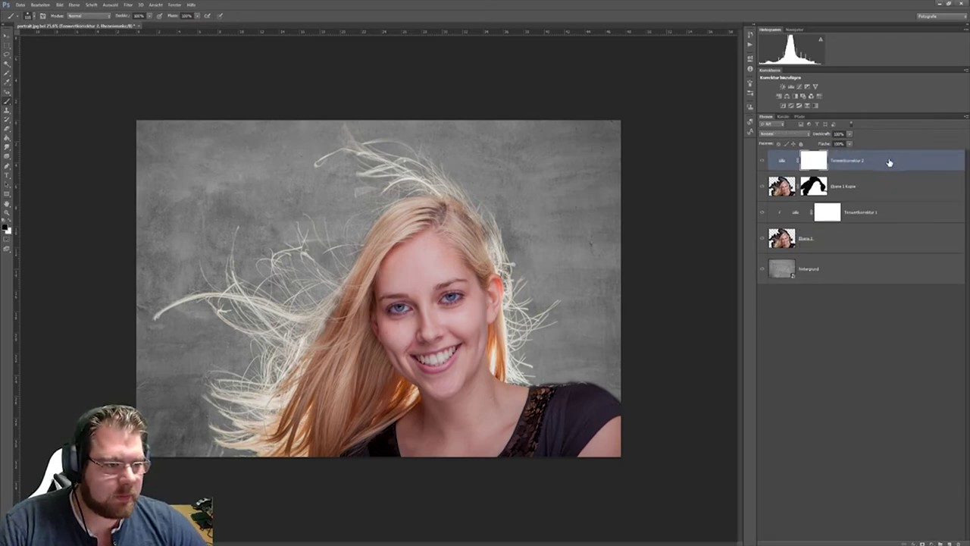
# Step: Clip the Tonwertkorrektur 2 Levels adjustment to Ebene 1 Kopie
pyautogui.doubleClick(889, 163)
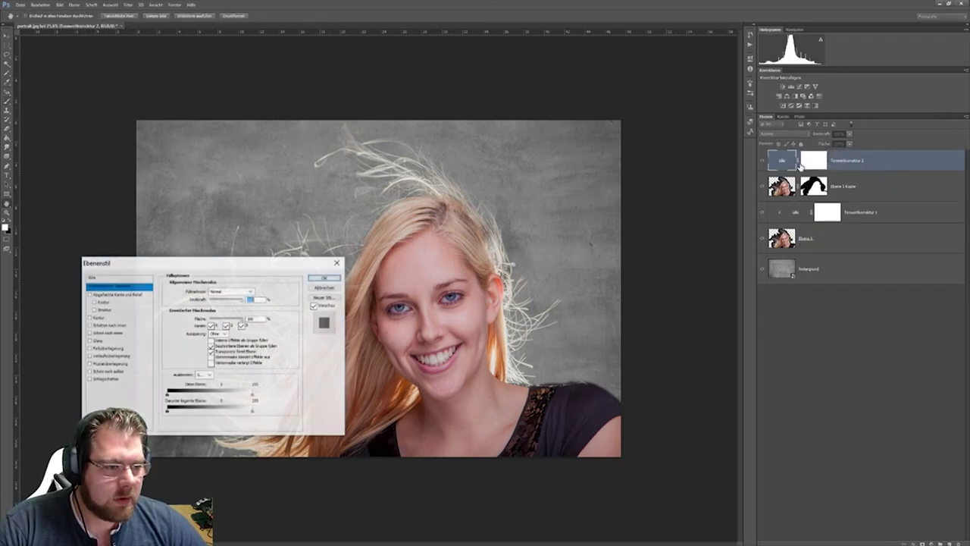
pyautogui.click(318, 290)
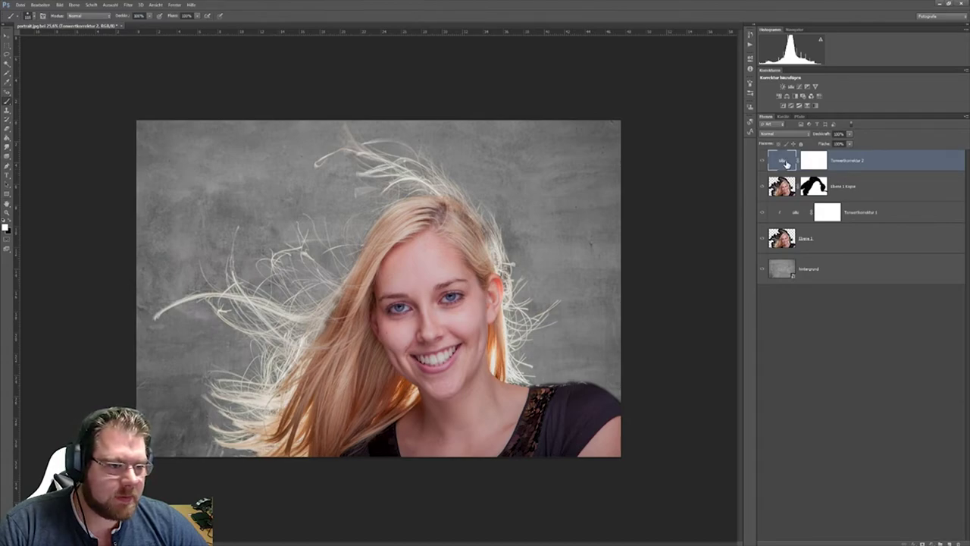
pyautogui.doubleClick(784, 162)
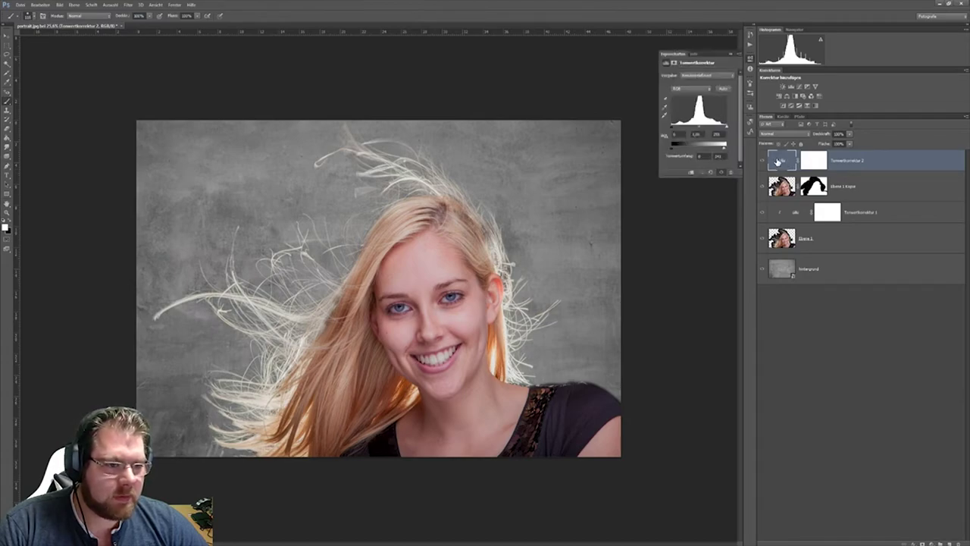
pyautogui.click(691, 174)
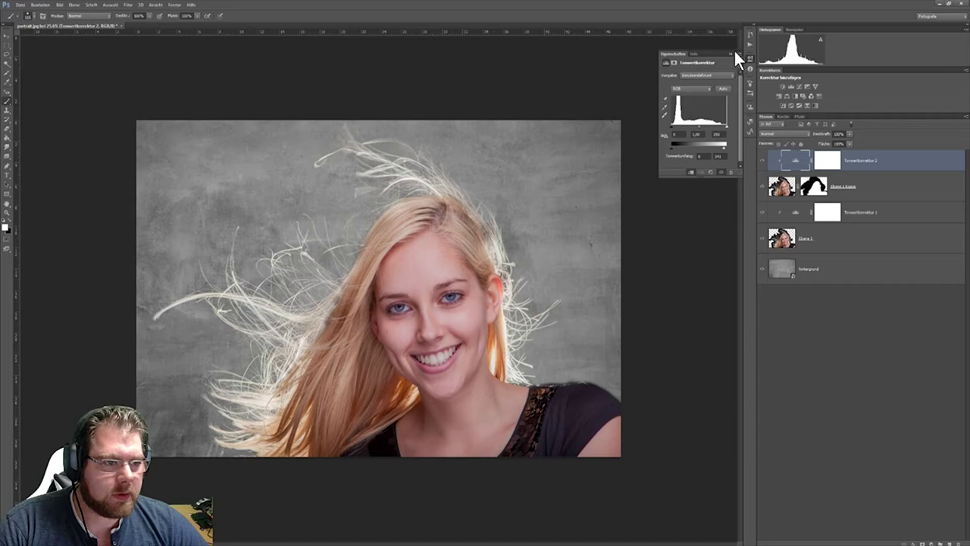
pyautogui.click(730, 53)
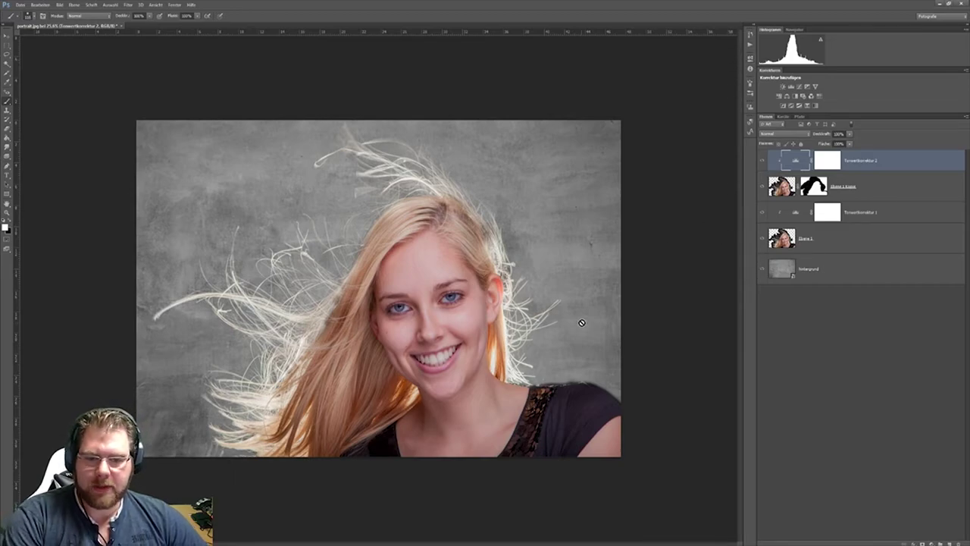
# Step: Edit Tonwertkorrektur 2's mask density, then readjust its Levels output white level
pyautogui.doubleClick(827, 160)
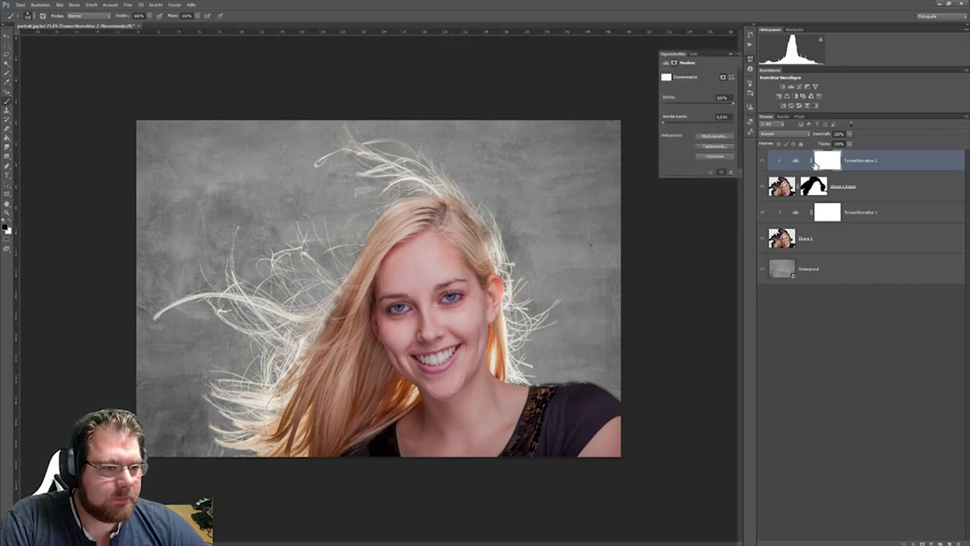
pyautogui.click(721, 99)
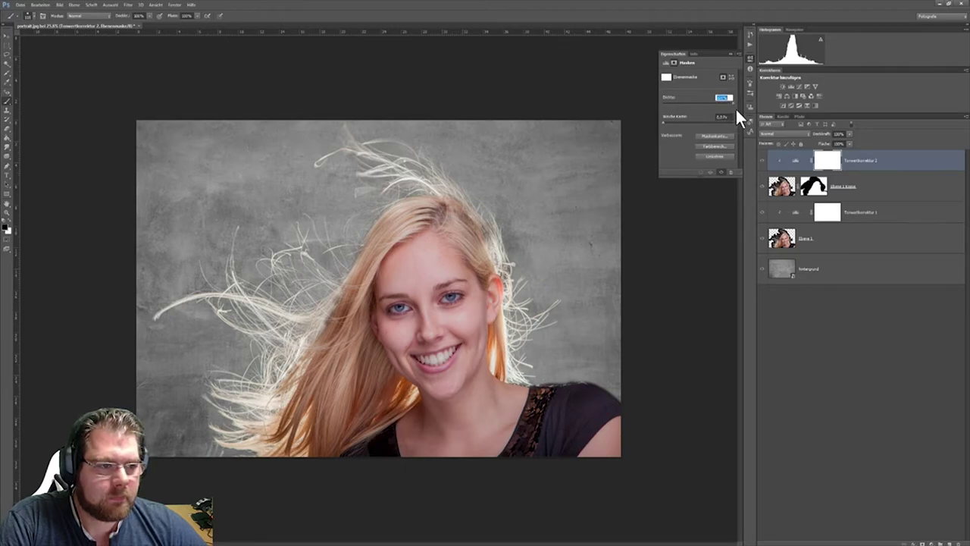
pyautogui.press('Tab')
pyautogui.press('Return')
pyautogui.click(729, 52)
pyautogui.click(797, 162)
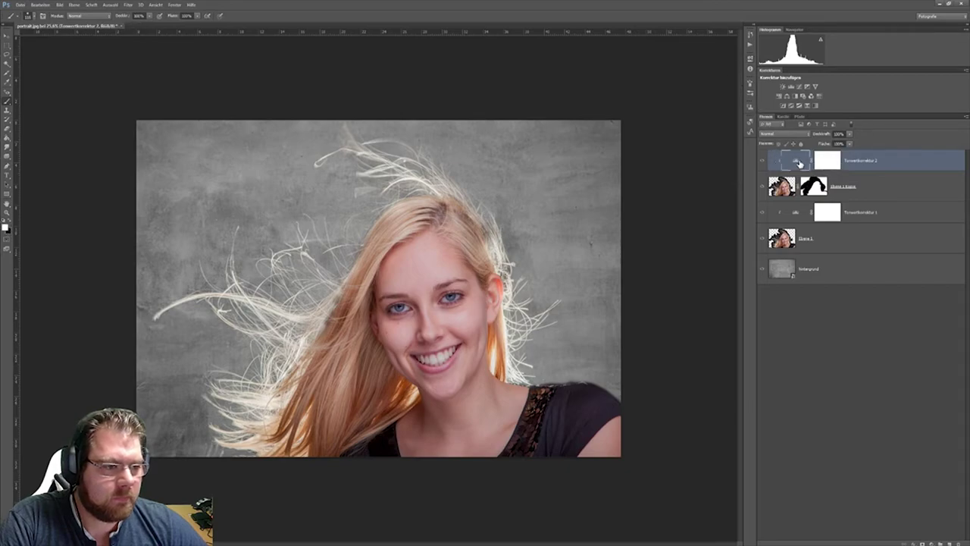
pyautogui.doubleClick(796, 163)
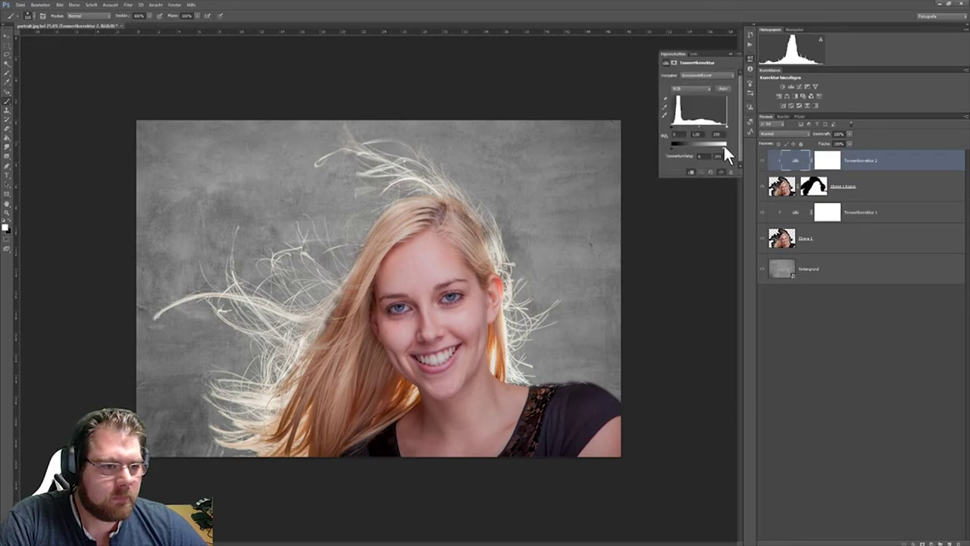
pyautogui.moveTo(724, 150)
pyautogui.mouseDown()
pyautogui.moveTo(669, 151)
pyautogui.moveTo(725, 148)
pyautogui.mouseUp()
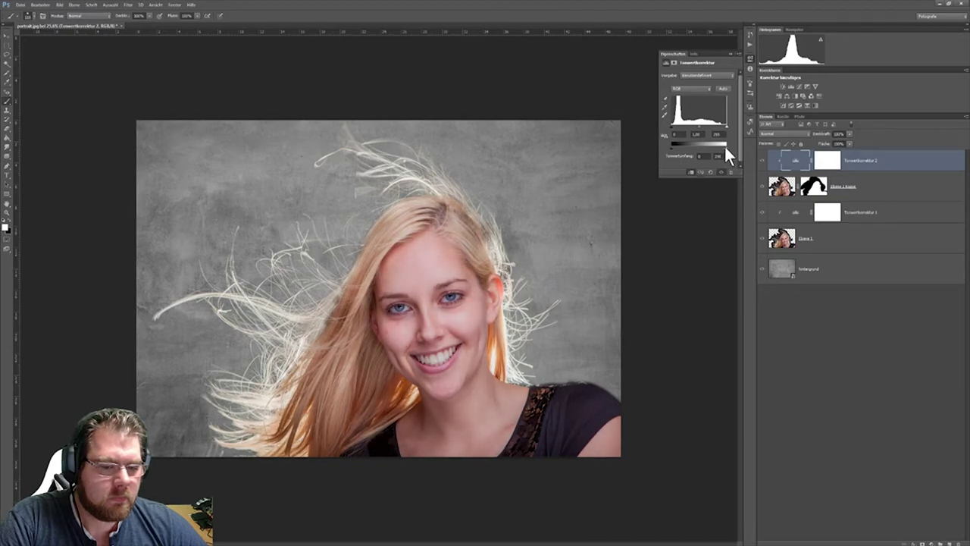
# Step: Lower the Tonwertkorrektur 1 Levels white output, with a slight black-output raise, to dim hair highlights
pyautogui.click(731, 53)
pyautogui.click(831, 246)
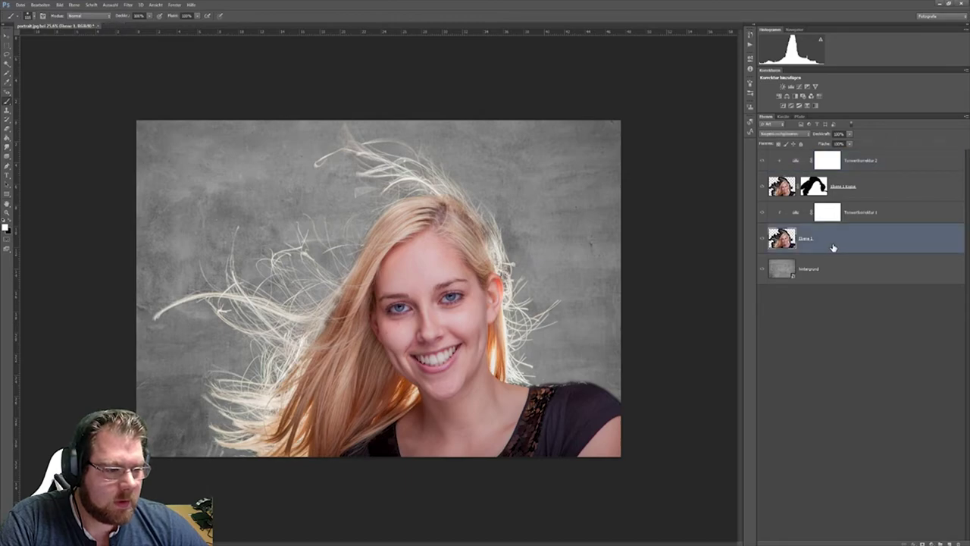
pyautogui.doubleClick(796, 215)
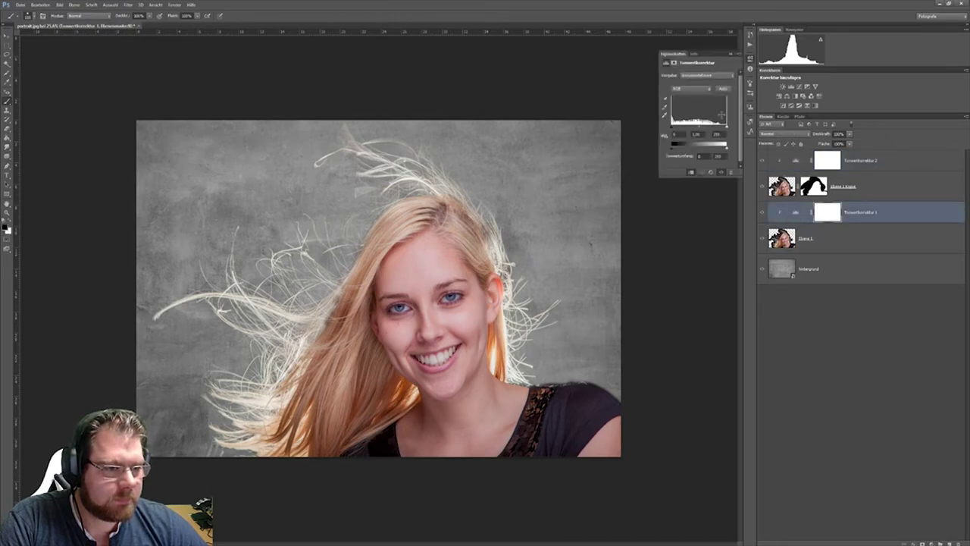
pyautogui.moveTo(726, 147)
pyautogui.mouseDown()
pyautogui.moveTo(698, 142)
pyautogui.moveTo(712, 143)
pyautogui.mouseUp()
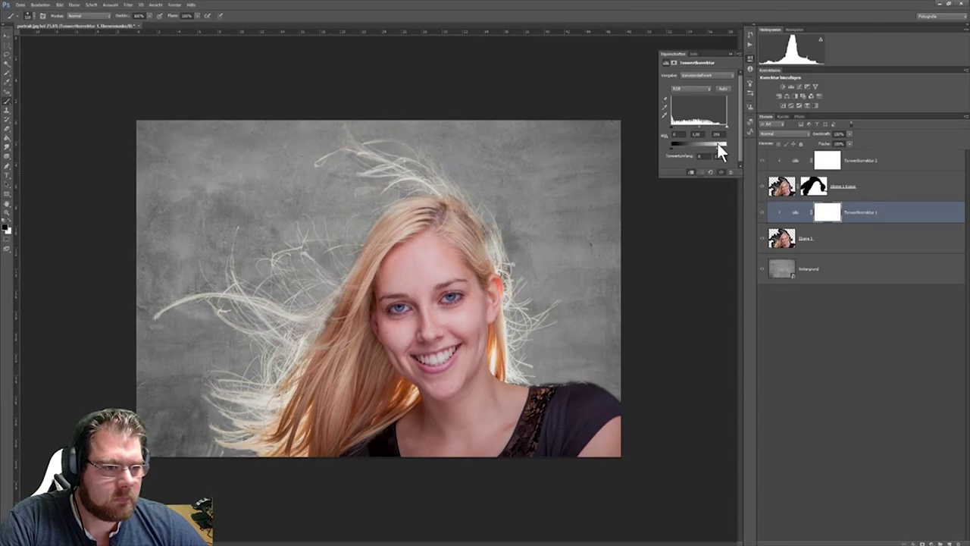
pyautogui.moveTo(673, 145); pyautogui.dragTo(670, 146)
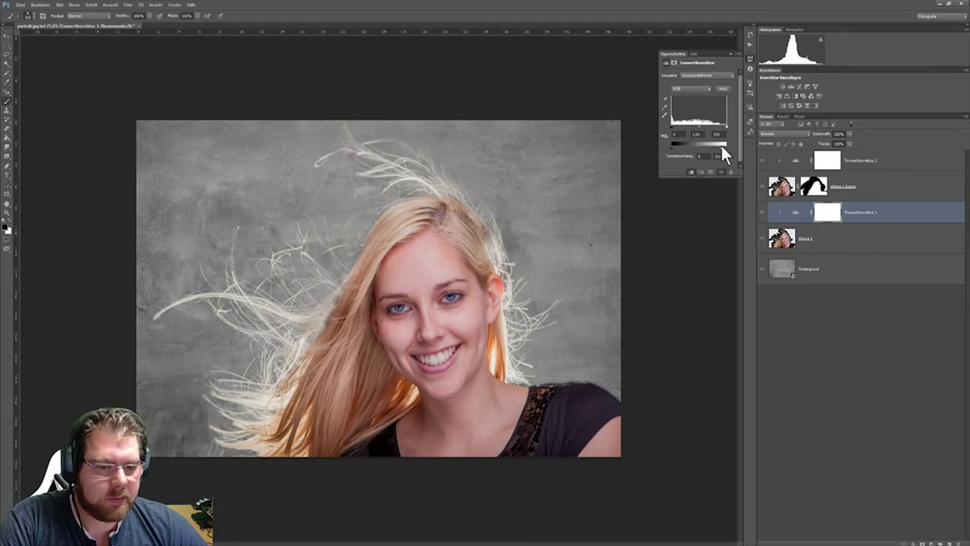
pyautogui.moveTo(722, 148); pyautogui.dragTo(716, 148)
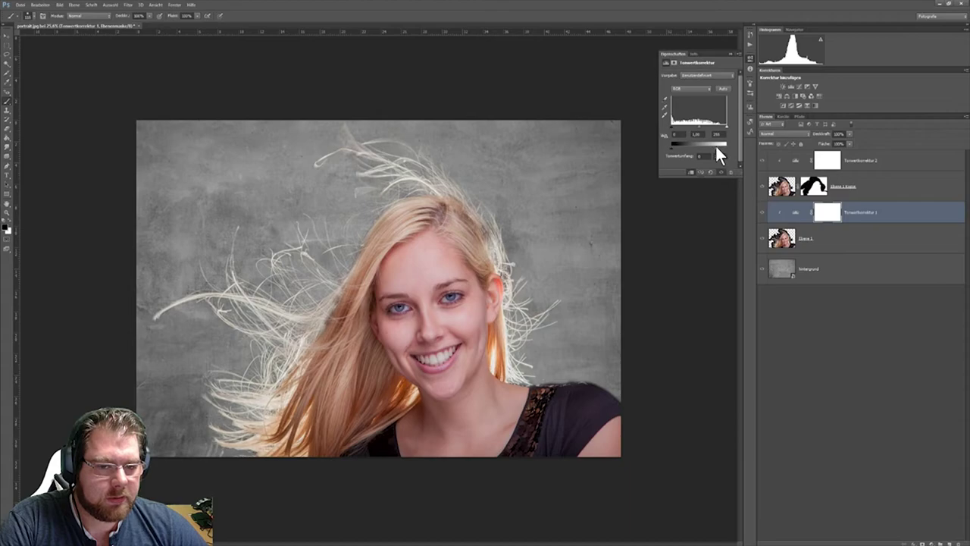
pyautogui.click(729, 53)
pyautogui.click(848, 325)
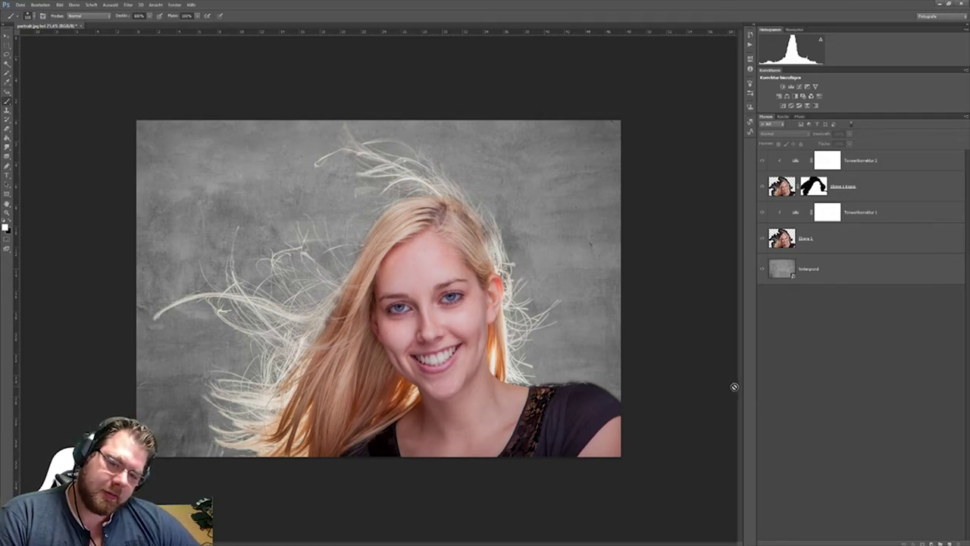
# Step: Toggle Ebene 1 Kopie and Tonwertkorrektur 1 visibility to compare their effect on the composite
pyautogui.click(841, 242)
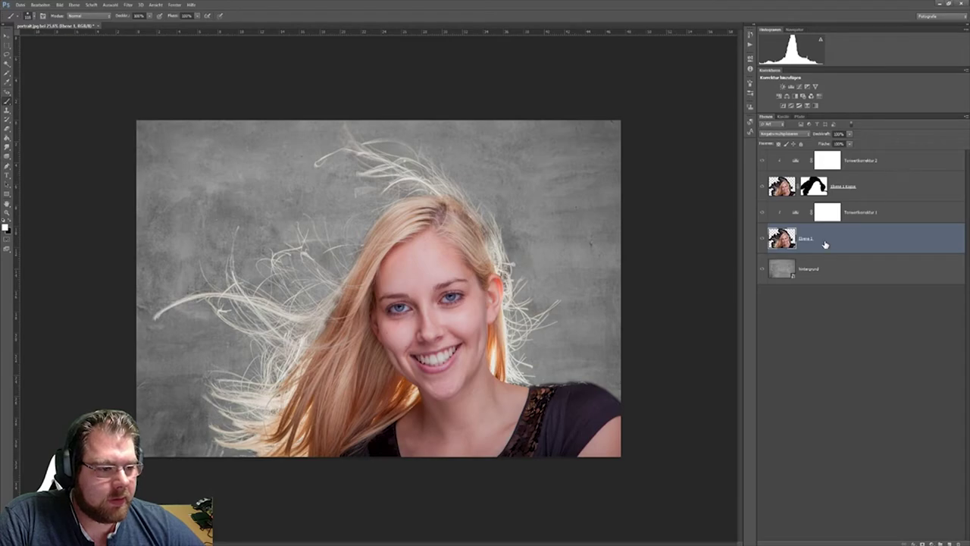
pyautogui.click(762, 212)
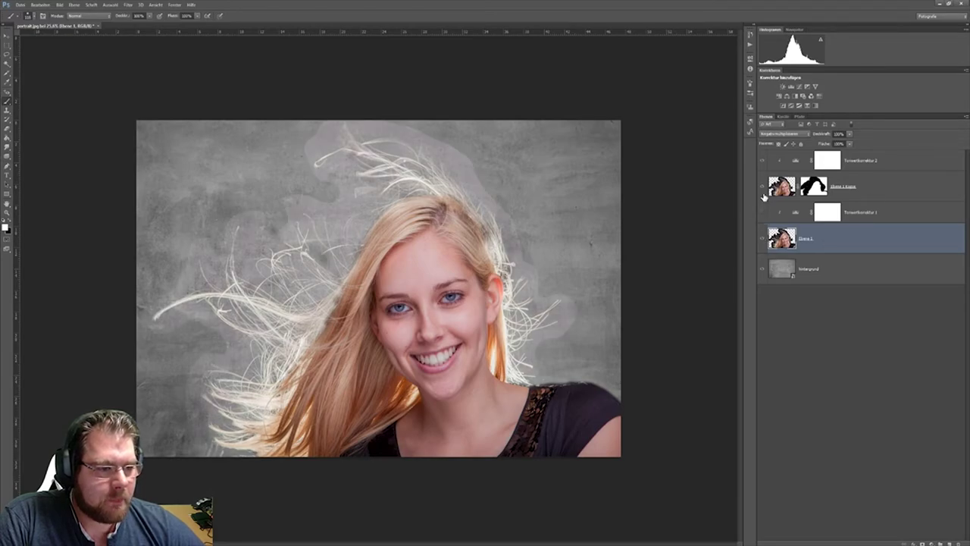
pyautogui.click(762, 187)
pyautogui.click(762, 161)
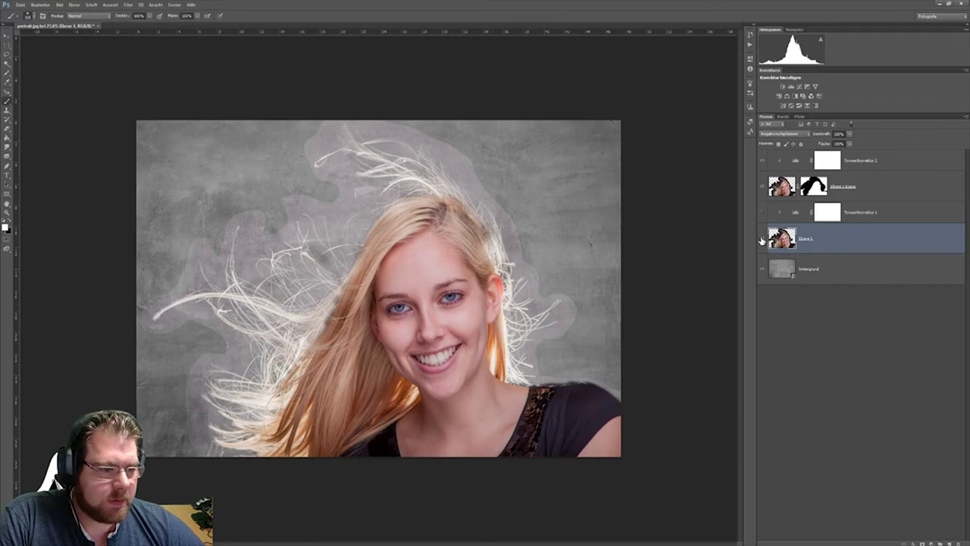
pyautogui.click(763, 187)
pyautogui.click(763, 161)
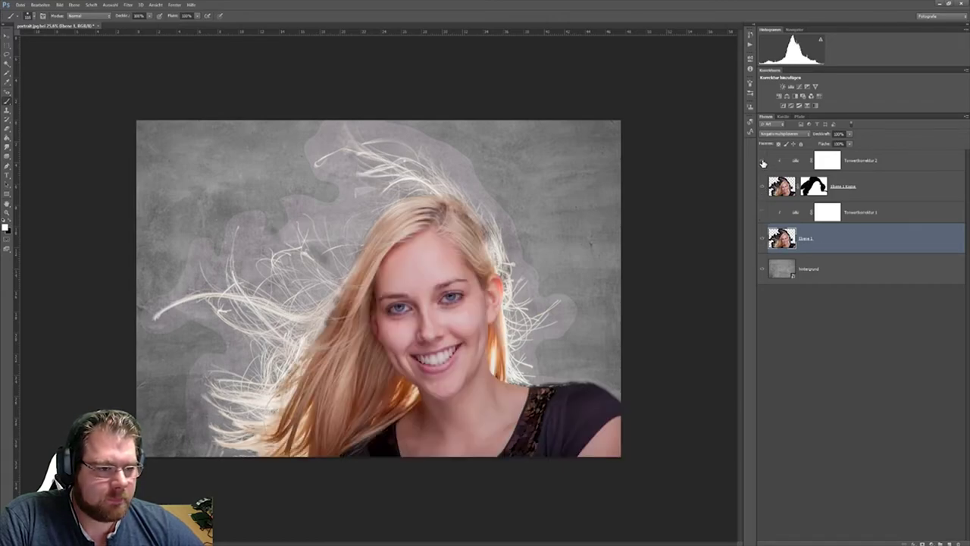
pyautogui.click(763, 187)
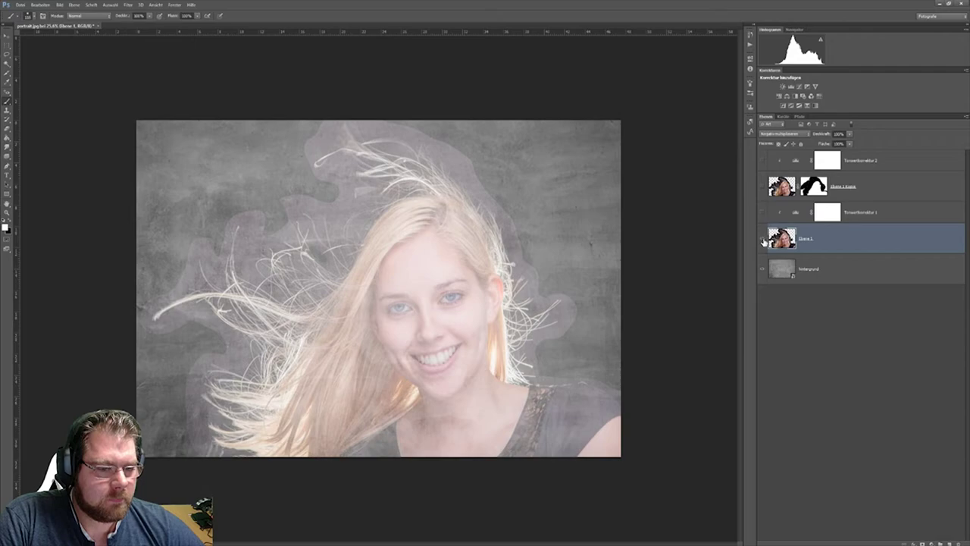
# Step: Hide the portrait to view the bare background, restore all layers, and select Ebene 1 Kopie
pyautogui.click(763, 239)
pyautogui.click(763, 189)
pyautogui.click(764, 161)
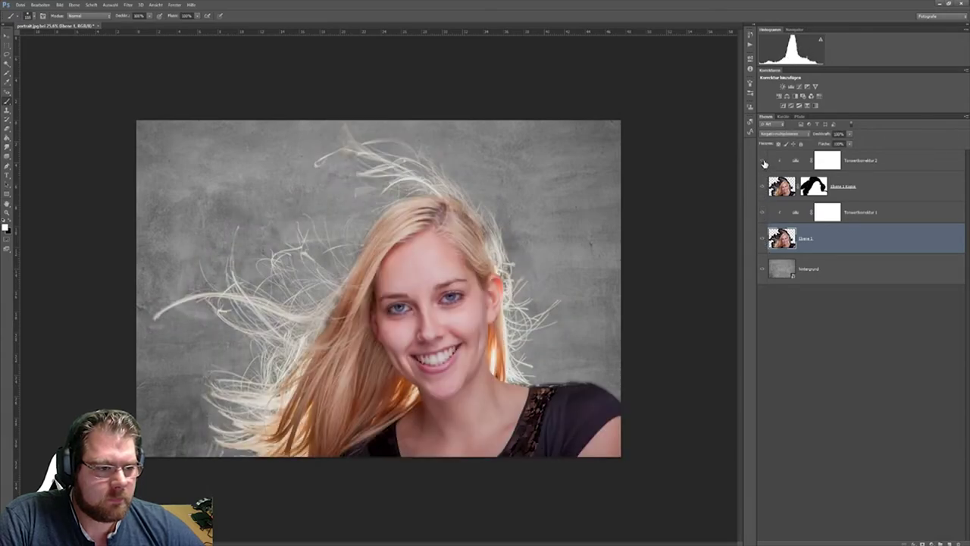
pyautogui.click(872, 190)
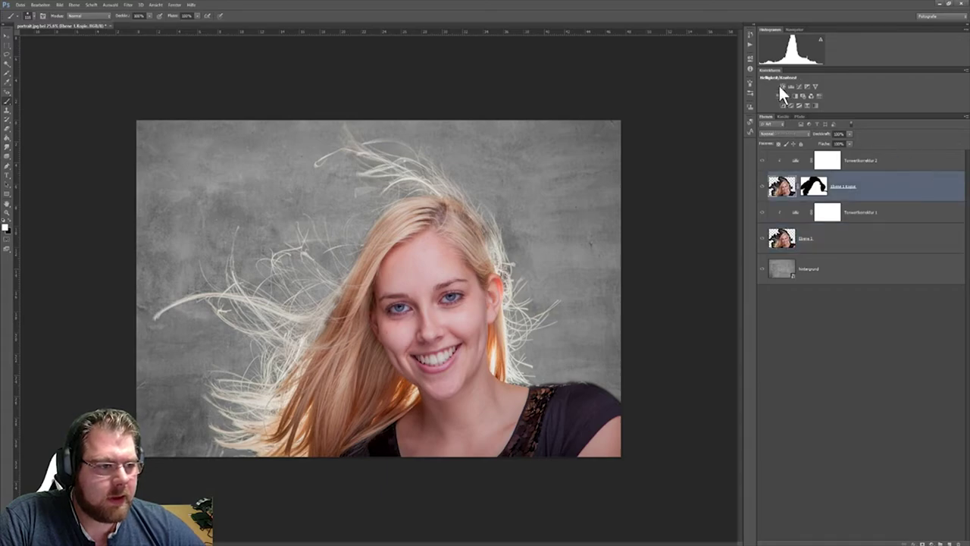
# Step: Trial a Color Balance layer above Ebene 1 Kopie, then delete Farbbalance 1 and select Hintergrund
pyautogui.click(785, 97)
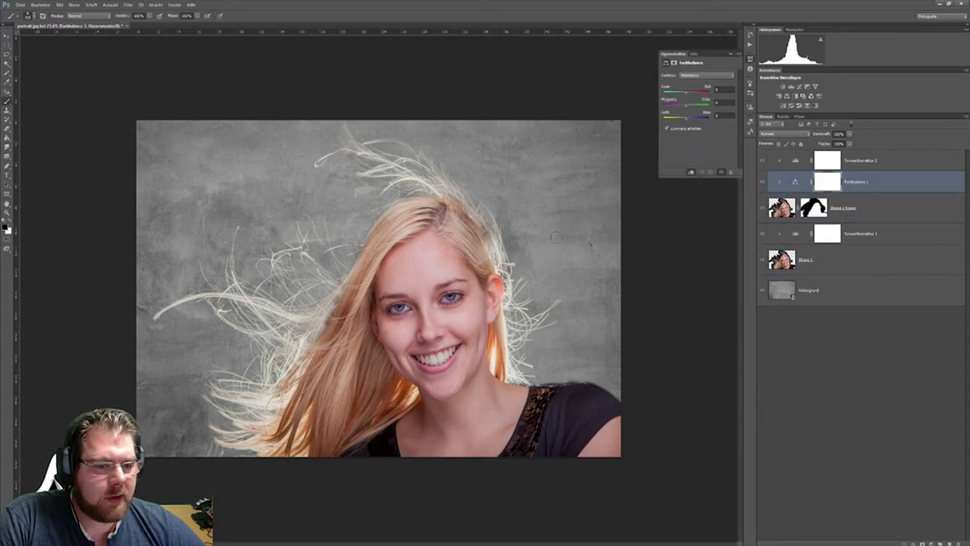
pyautogui.click(682, 118)
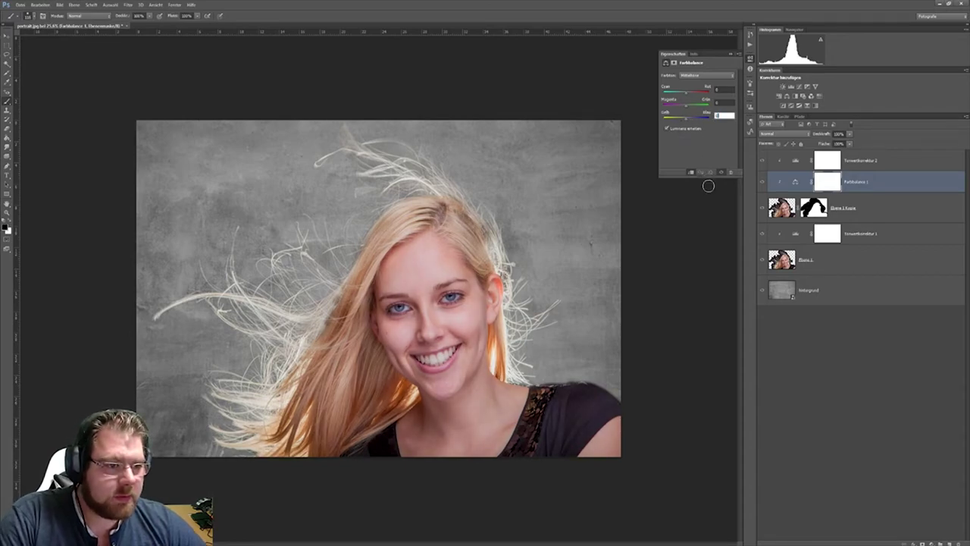
pyautogui.click(866, 294)
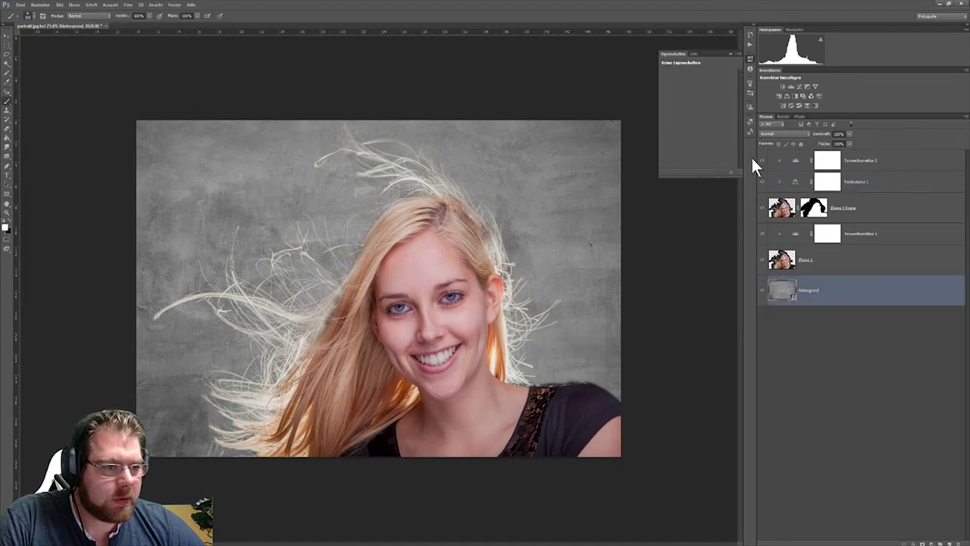
pyautogui.click(884, 182)
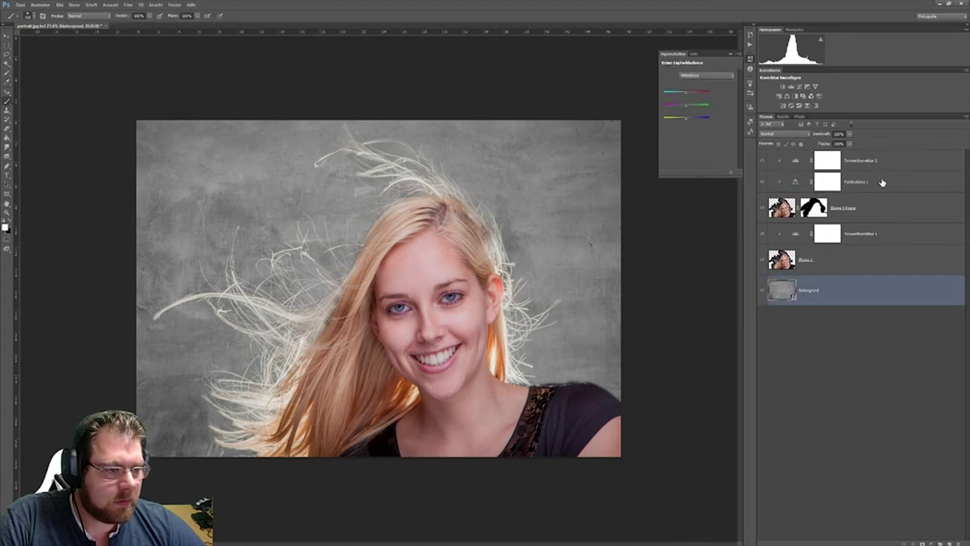
pyautogui.press('Delete')
pyautogui.click(832, 262)
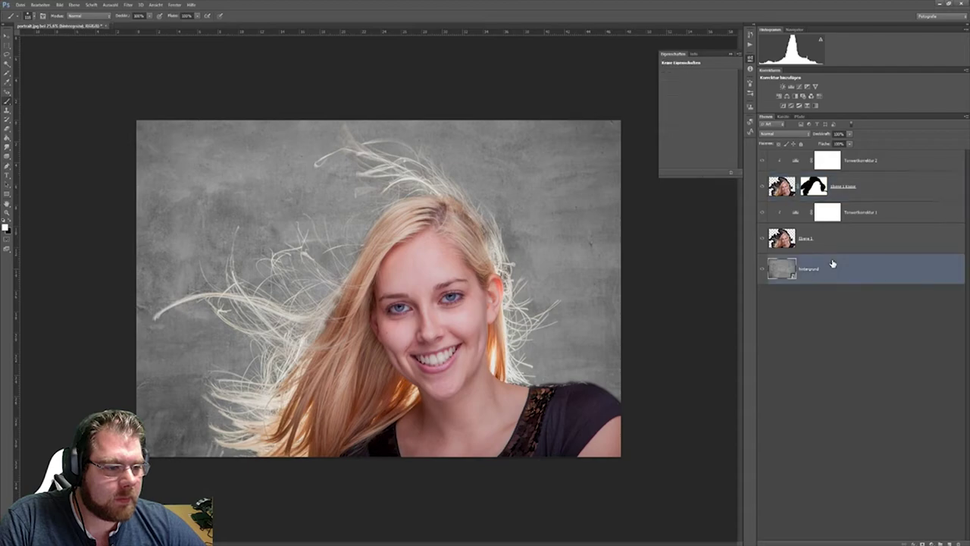
# Step: Add Farbbalance 1 above Hintergrund and shift Yellow–Blue and Magenta–Green toward a cool blue-gray
pyautogui.click(787, 104)
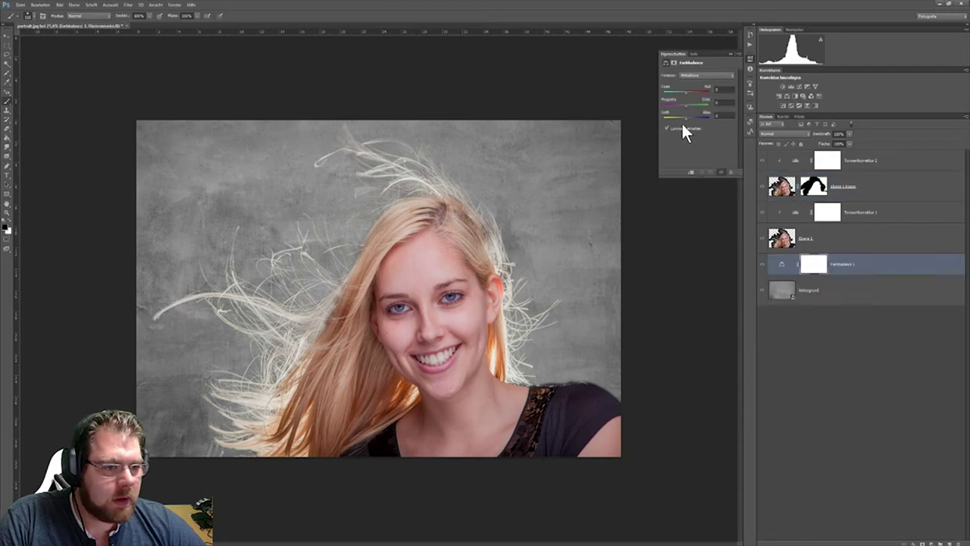
pyautogui.moveTo(685, 116); pyautogui.dragTo(684, 104)
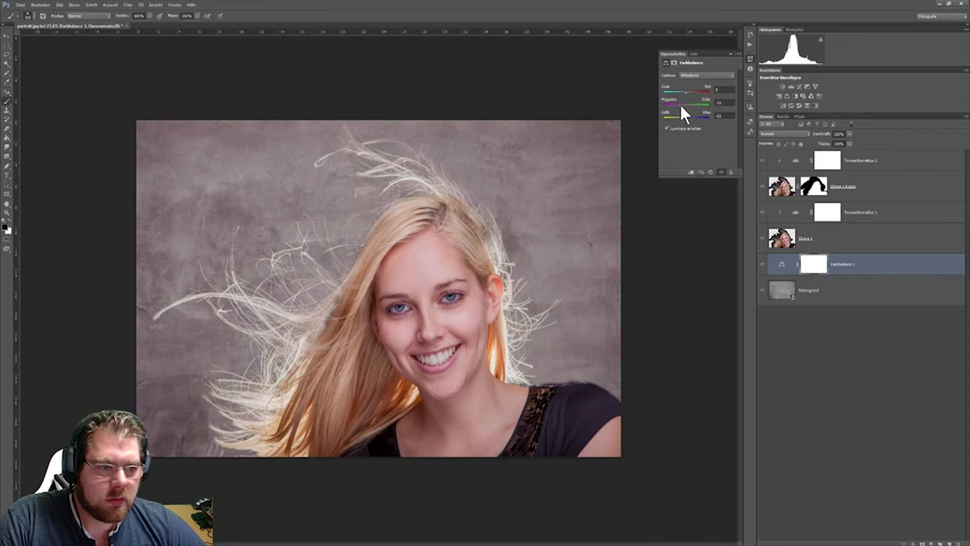
pyautogui.moveTo(680, 103); pyautogui.dragTo(686, 99)
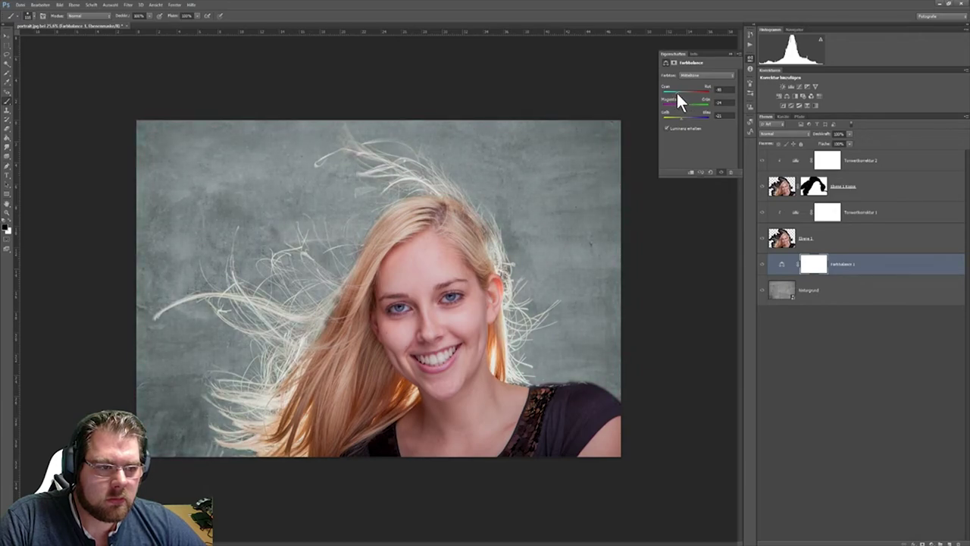
pyautogui.click(731, 55)
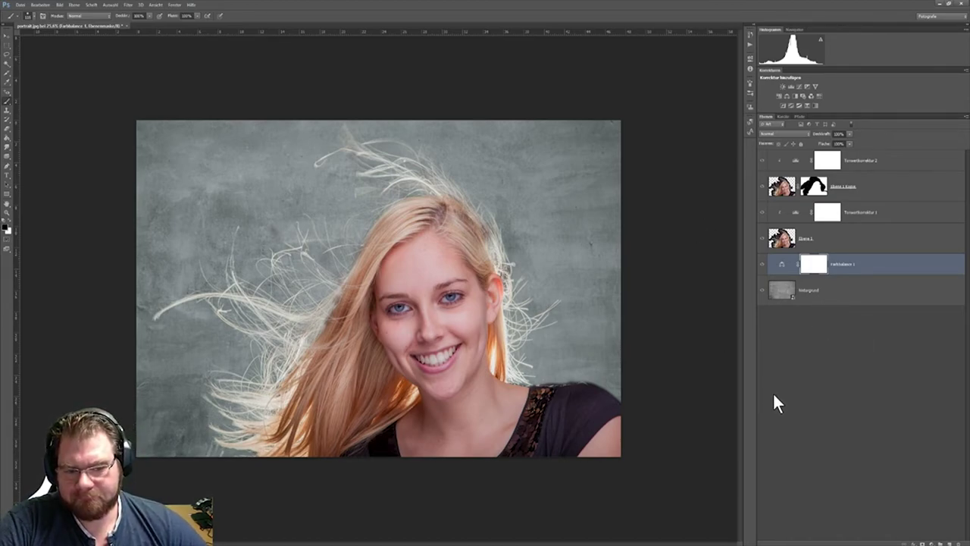
# Step: Open Hintergrund's Layer Style, try an Inner Shadow with larger distance, disable it, and view Inner Glow
pyautogui.click(837, 293)
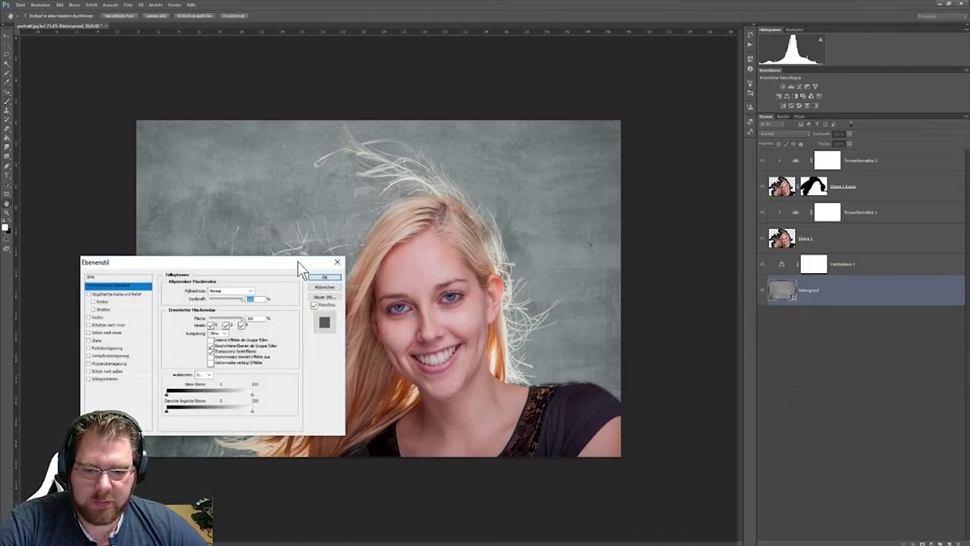
pyautogui.moveTo(303, 265)
pyautogui.mouseDown()
pyautogui.moveTo(859, 282)
pyautogui.moveTo(908, 353)
pyautogui.mouseUp()
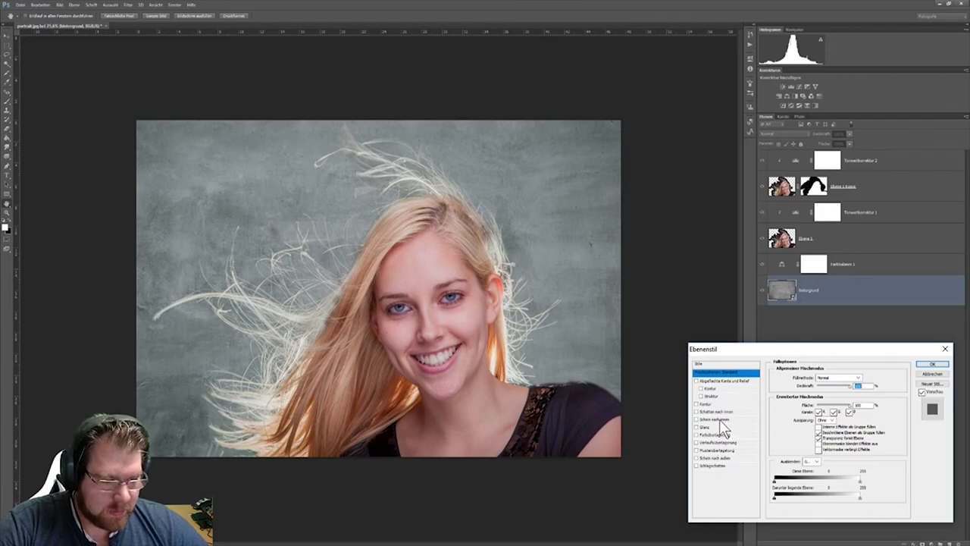
pyautogui.click(698, 411)
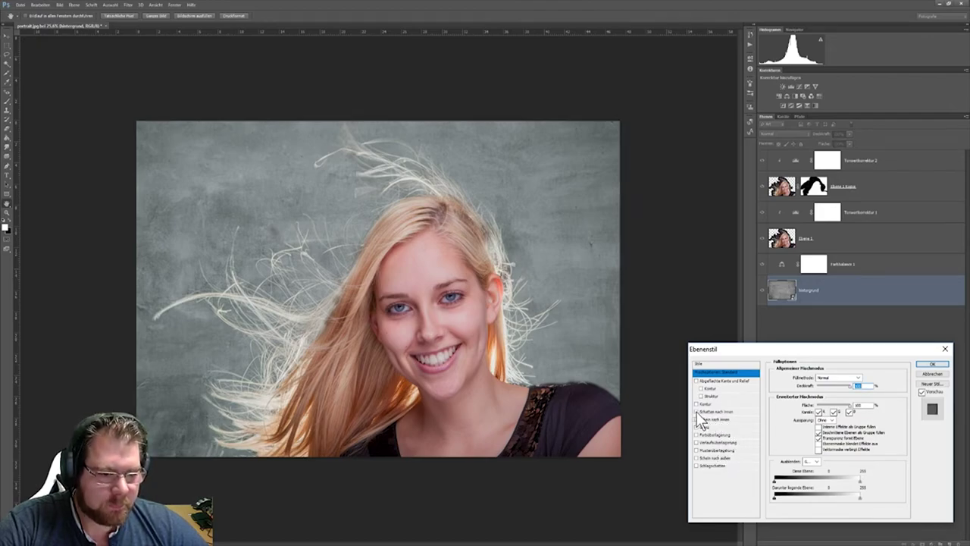
pyautogui.click(701, 411)
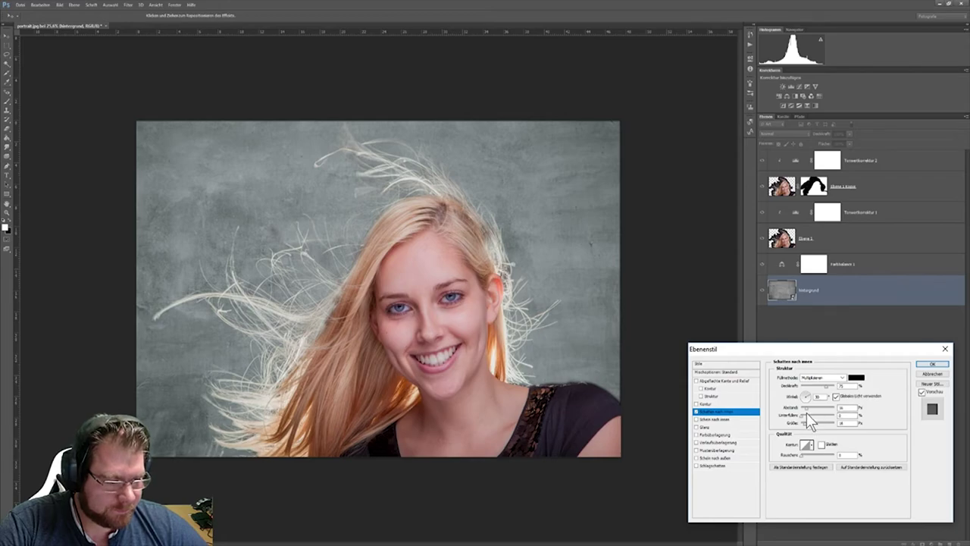
pyautogui.moveTo(805, 409)
pyautogui.mouseDown()
pyautogui.moveTo(833, 407)
pyautogui.moveTo(809, 425)
pyautogui.moveTo(828, 422)
pyautogui.moveTo(772, 425)
pyautogui.mouseUp()
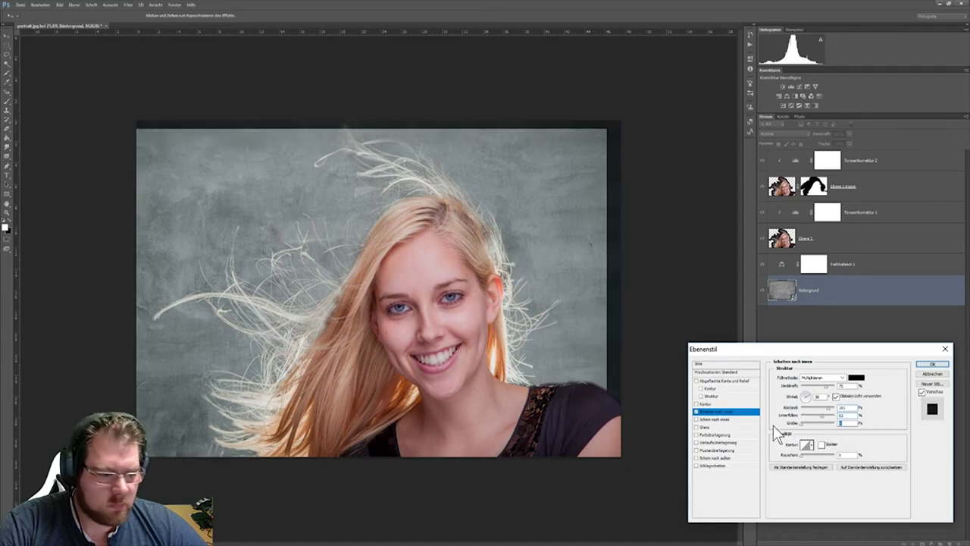
pyautogui.click(697, 411)
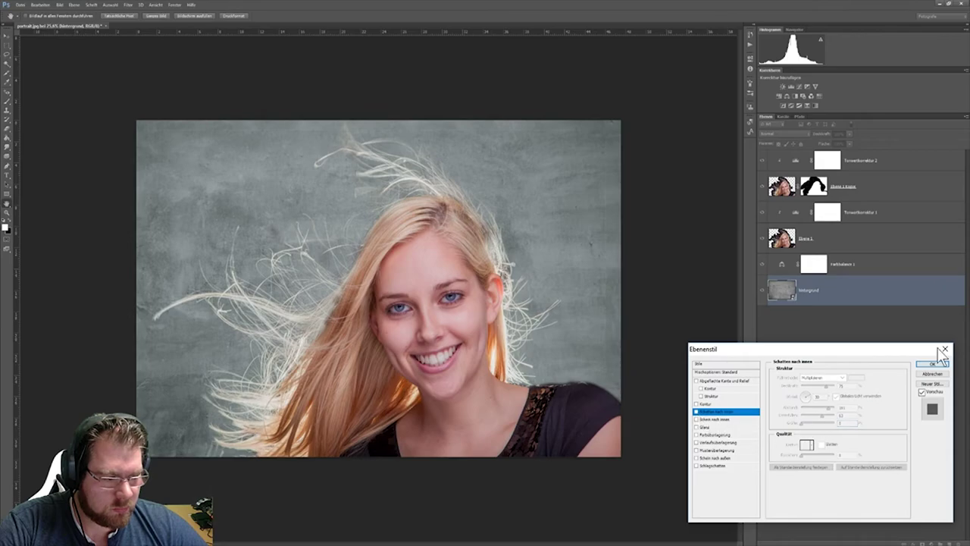
pyautogui.click(722, 420)
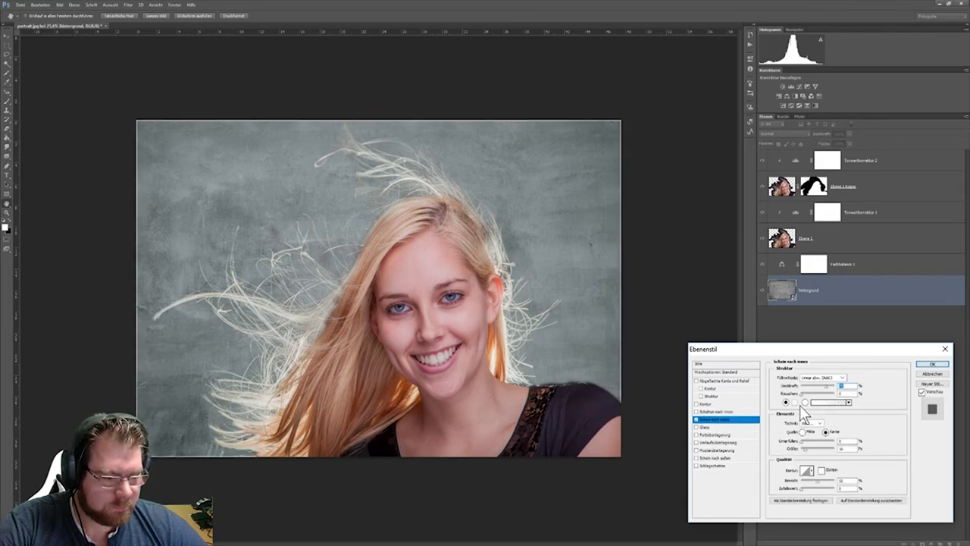
# Step: Make the inner glow pure red with the Weiches Licht (Soft Light) blend mode
pyautogui.click(794, 402)
pyautogui.click(429, 376)
pyautogui.moveTo(429, 376); pyautogui.dragTo(432, 375)
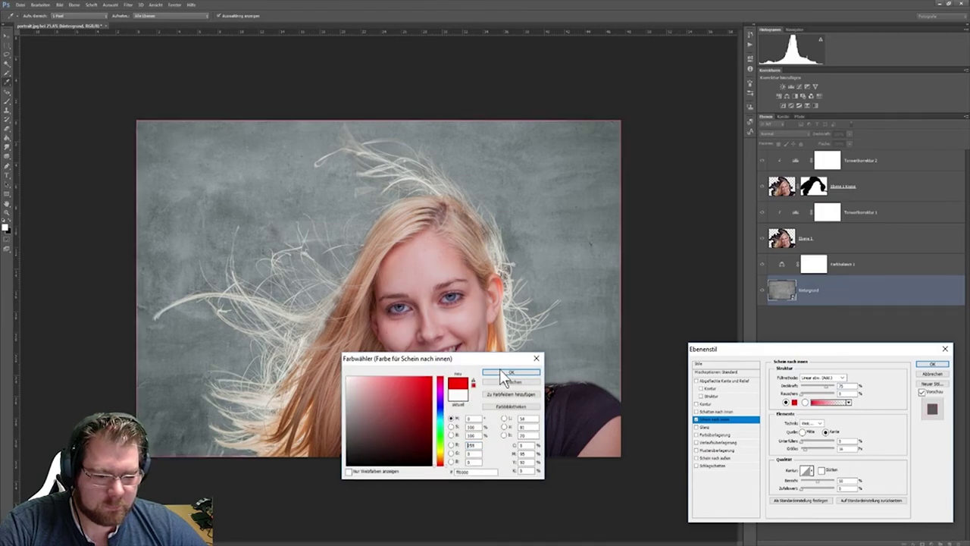
pyautogui.click(507, 375)
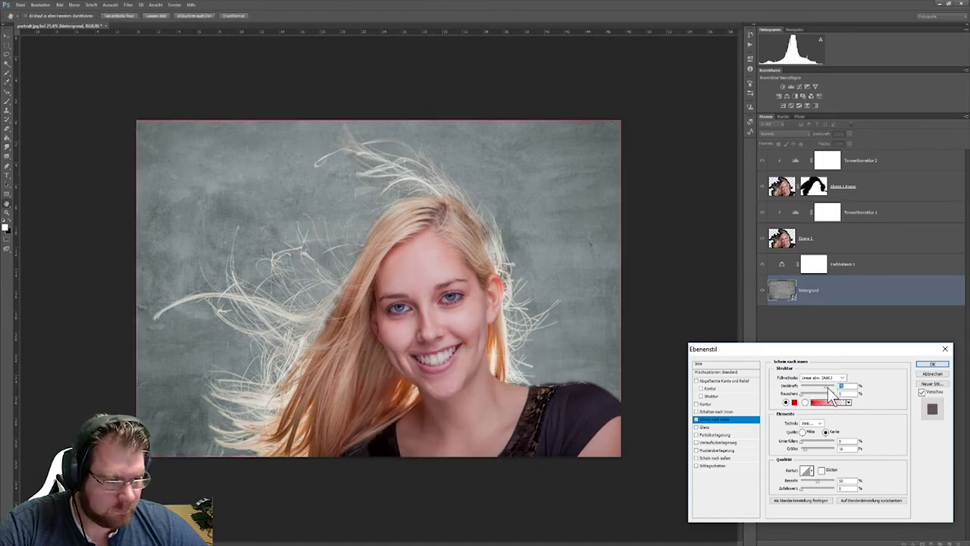
pyautogui.click(841, 377)
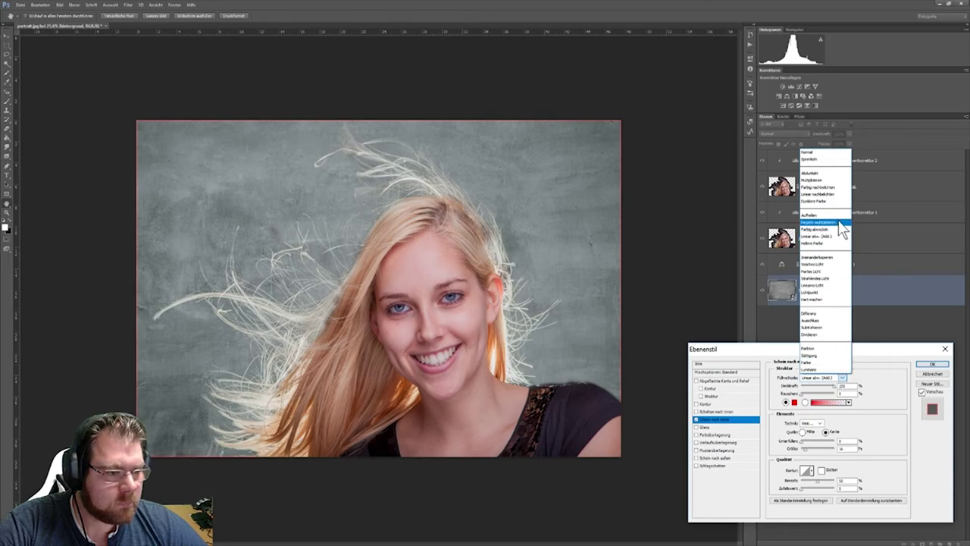
pyautogui.click(824, 151)
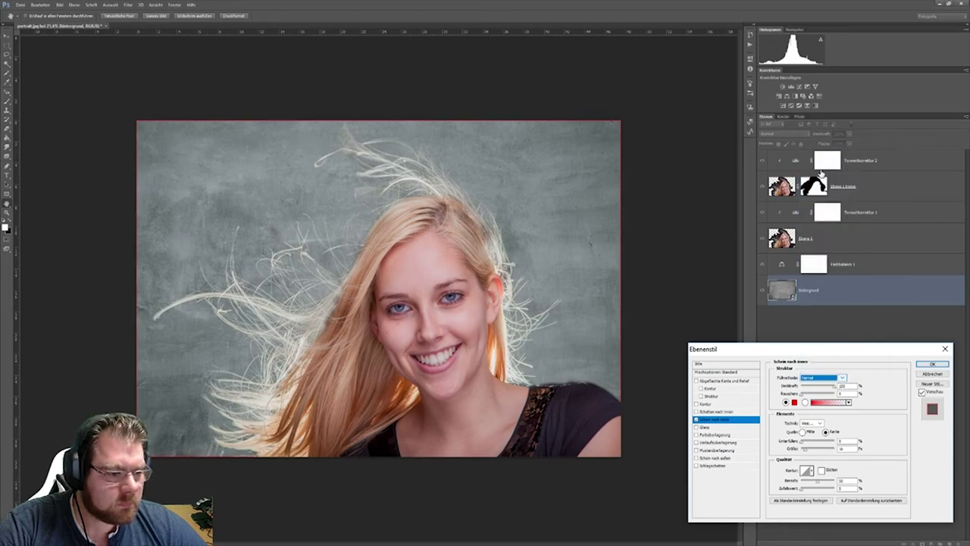
pyautogui.click(821, 380)
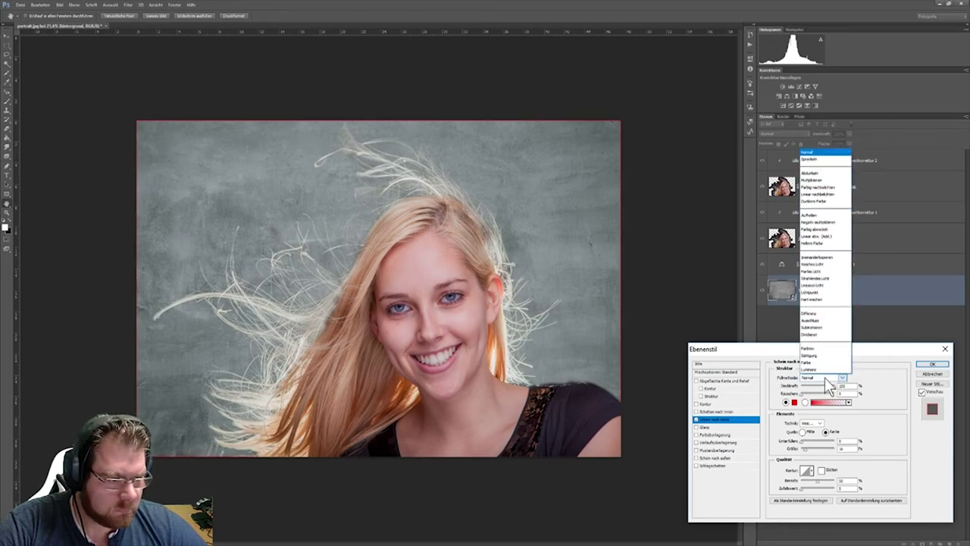
pyautogui.click(829, 265)
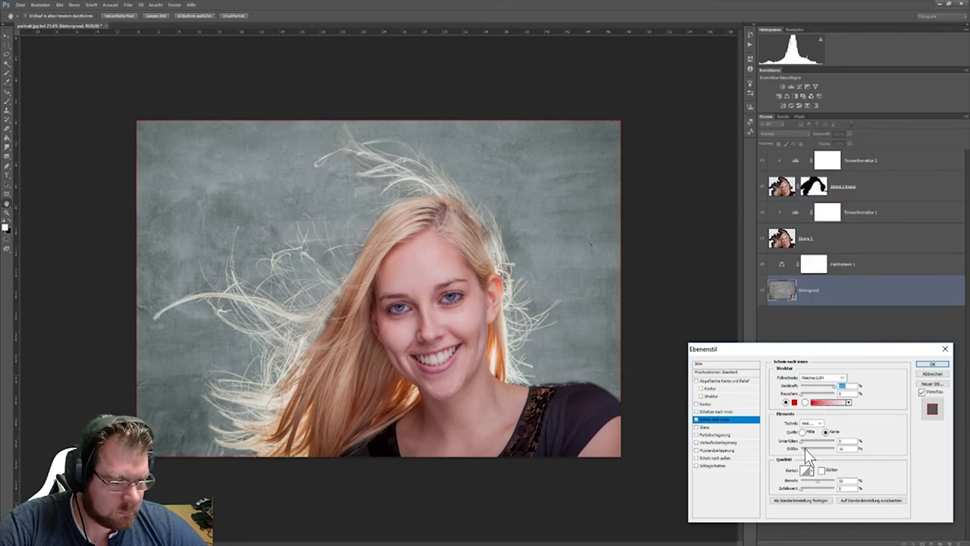
# Step: Enlarge the glow, switch it to gradient, raise Choke, then cancel the Layer Style
pyautogui.moveTo(804, 447); pyautogui.dragTo(823, 451)
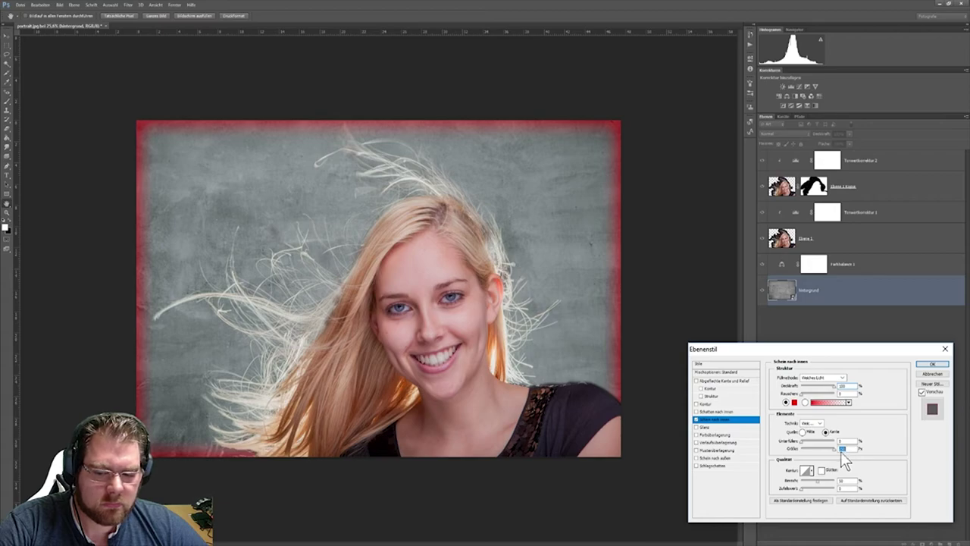
pyautogui.click(805, 402)
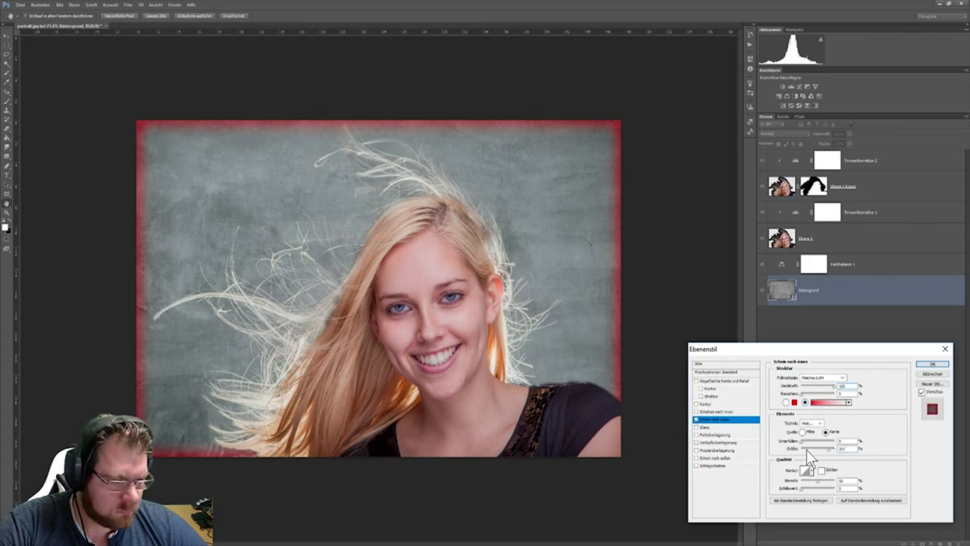
pyautogui.moveTo(802, 441); pyautogui.dragTo(805, 442)
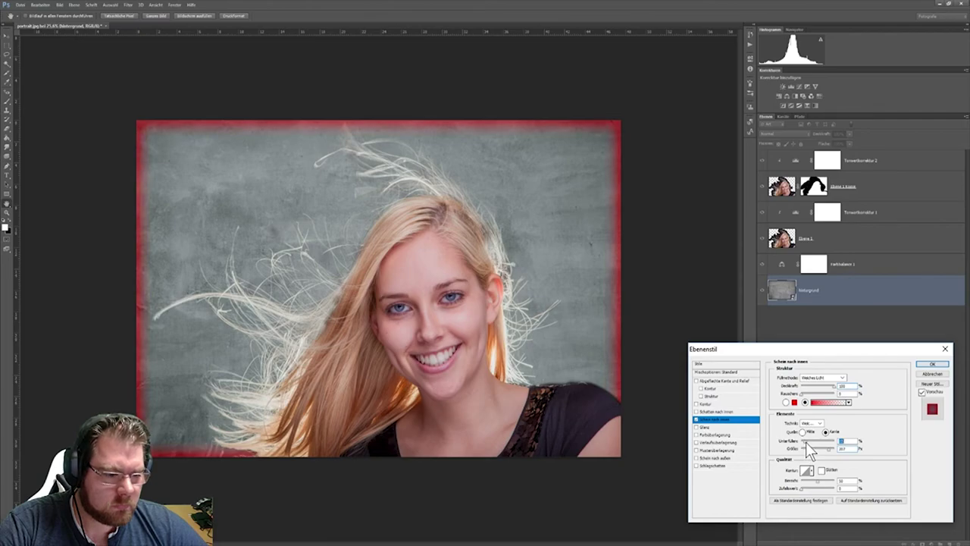
pyautogui.click(932, 372)
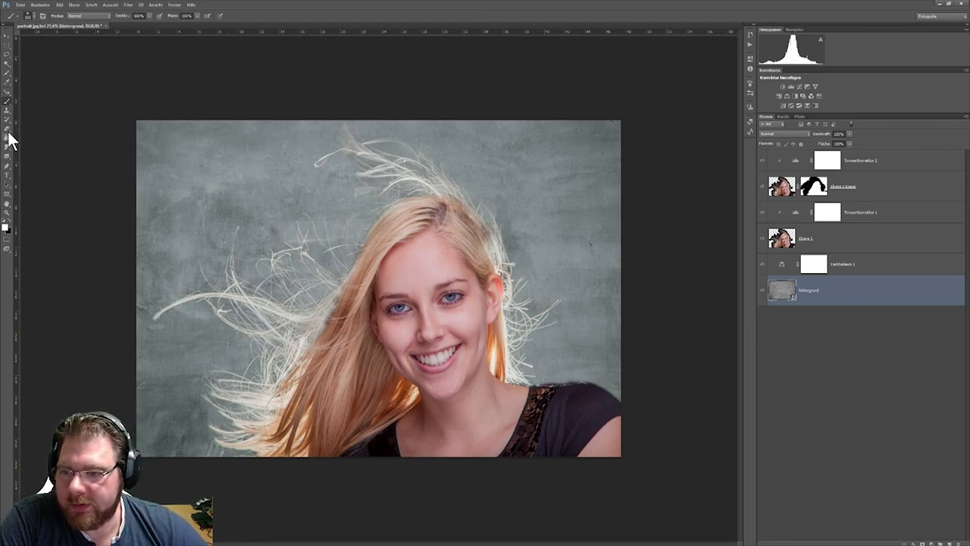
# Step: Select the Burn tool and rasterize the Hintergrund smart object when prompted
pyautogui.click(9, 156)
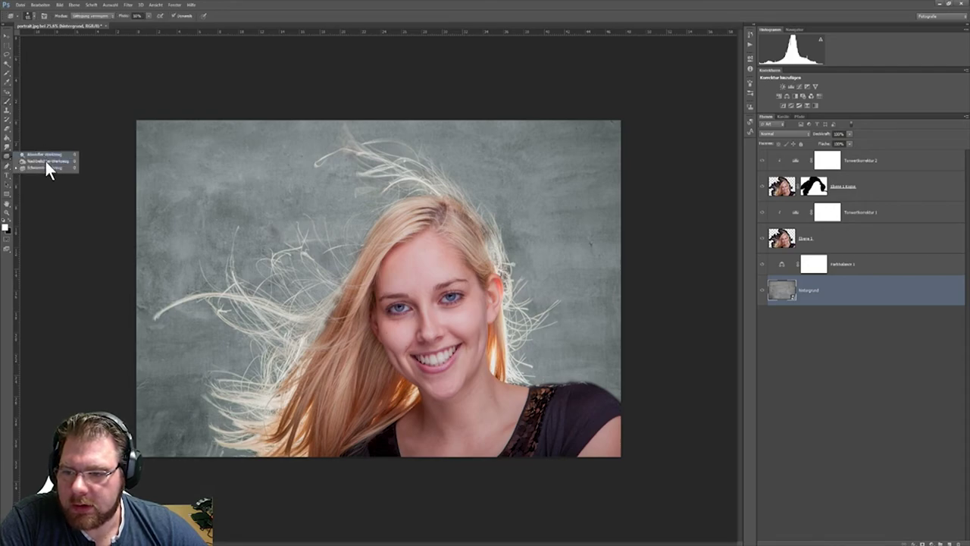
pyautogui.click(45, 161)
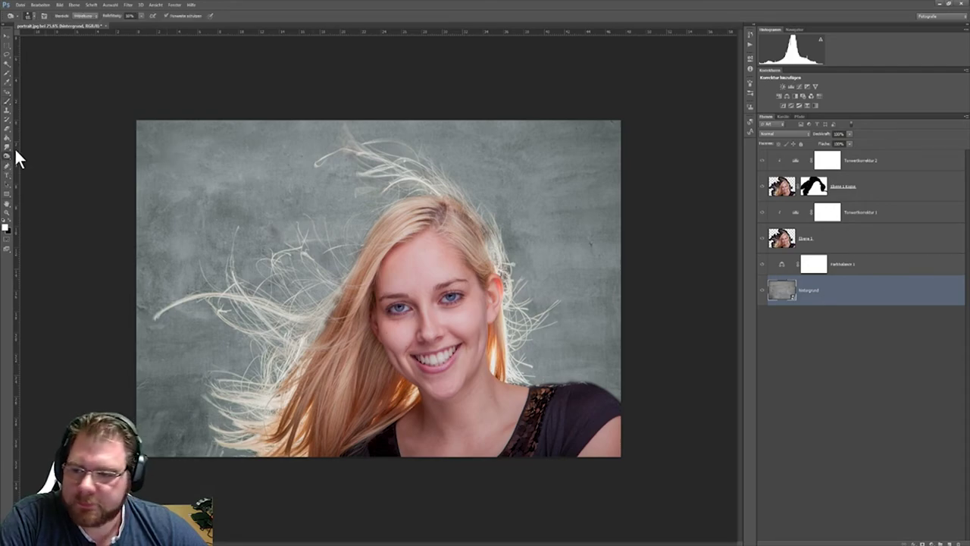
pyautogui.click(34, 15)
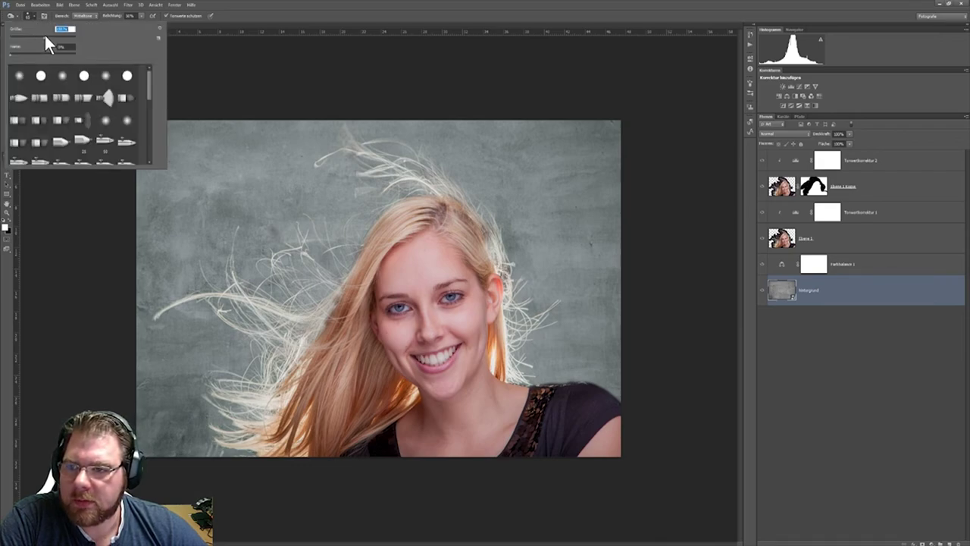
pyautogui.click(225, 160)
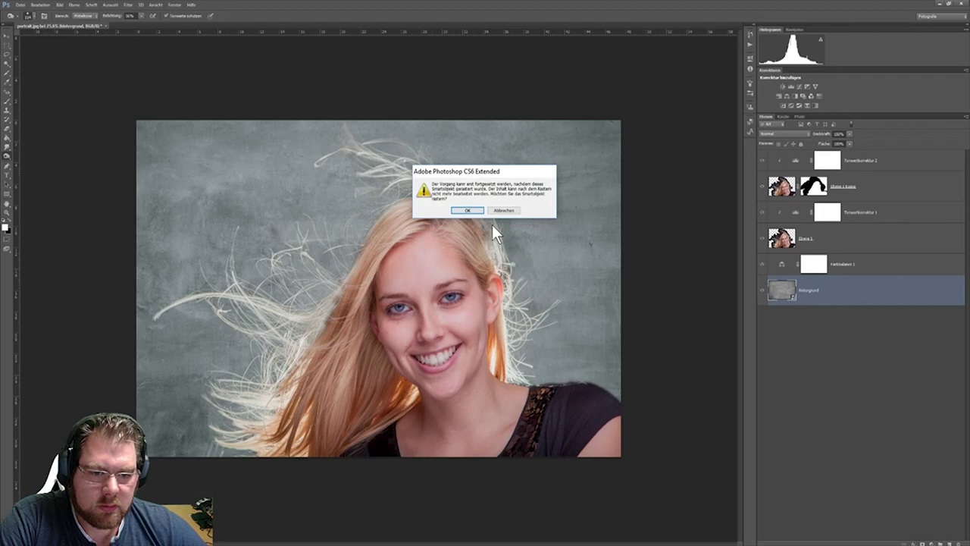
pyautogui.click(467, 211)
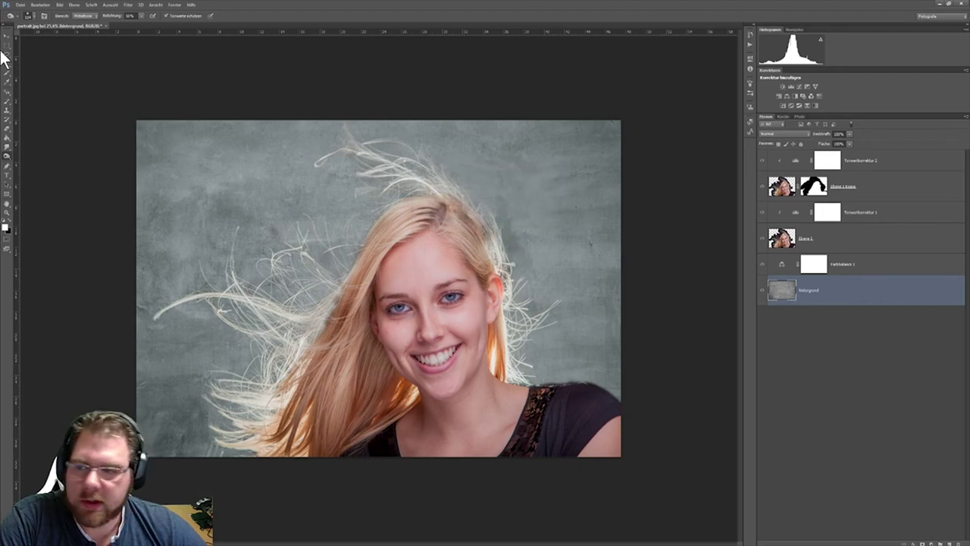
# Step: Set the burn brush to a much larger size with 0% hardness
pyautogui.click(32, 15)
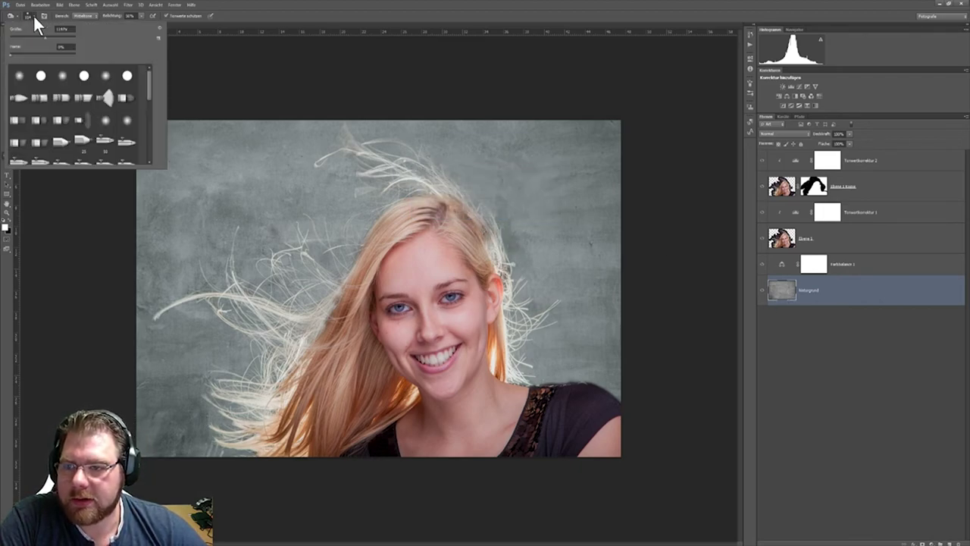
pyautogui.moveTo(48, 36); pyautogui.dragTo(61, 37)
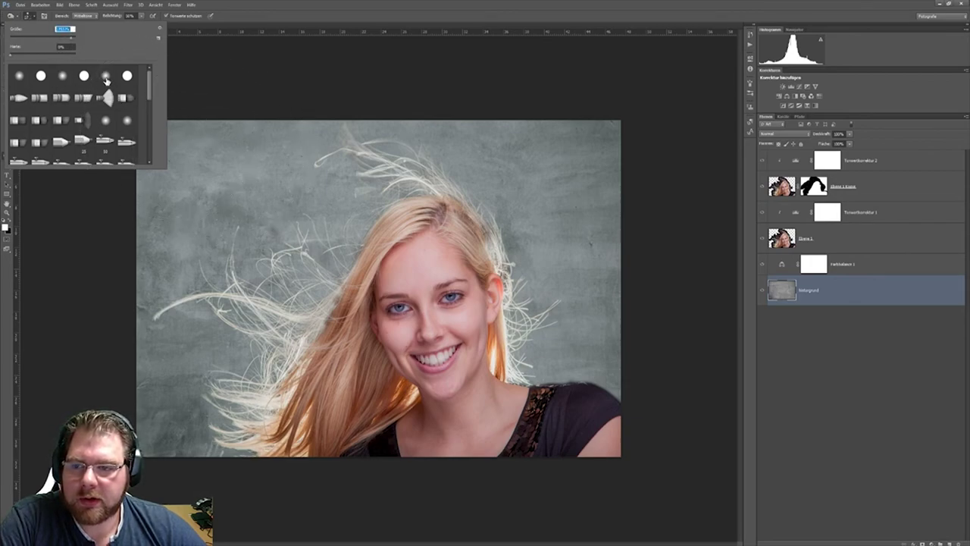
pyautogui.press('Tab')
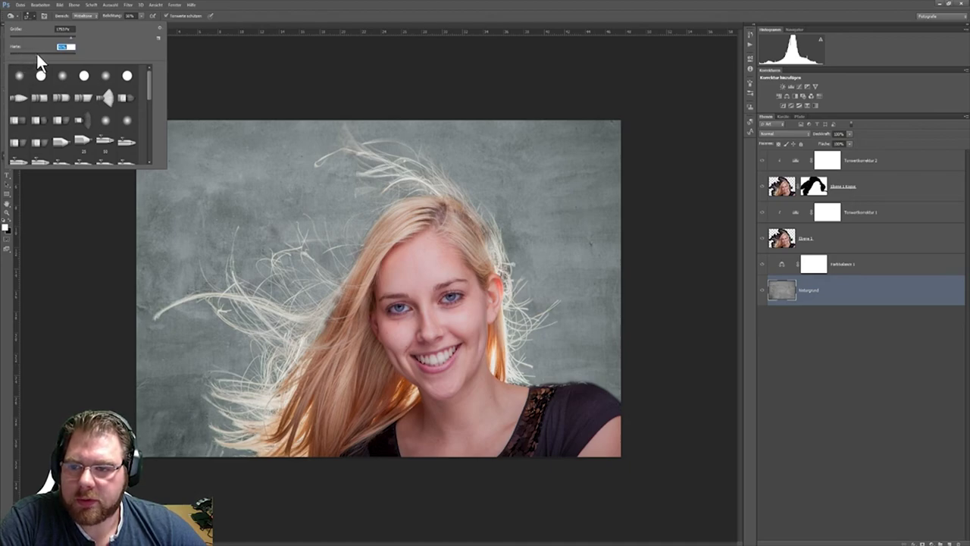
pyautogui.write('0')
pyautogui.press('Return')
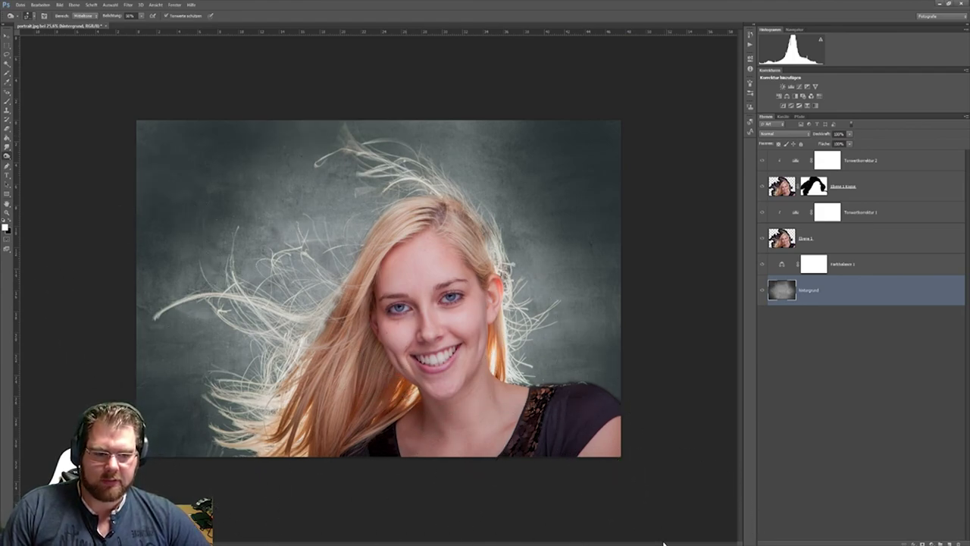
# Step: Switch to the Move tool
pyautogui.click(7, 37)
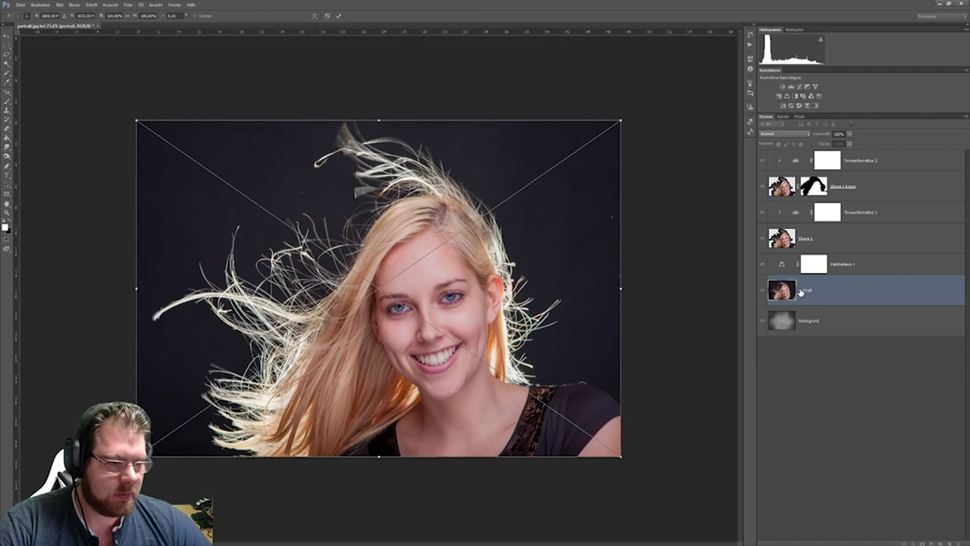
# Step: Commit the placed portrait and move its layer to the top of the stack
pyautogui.click(338, 15)
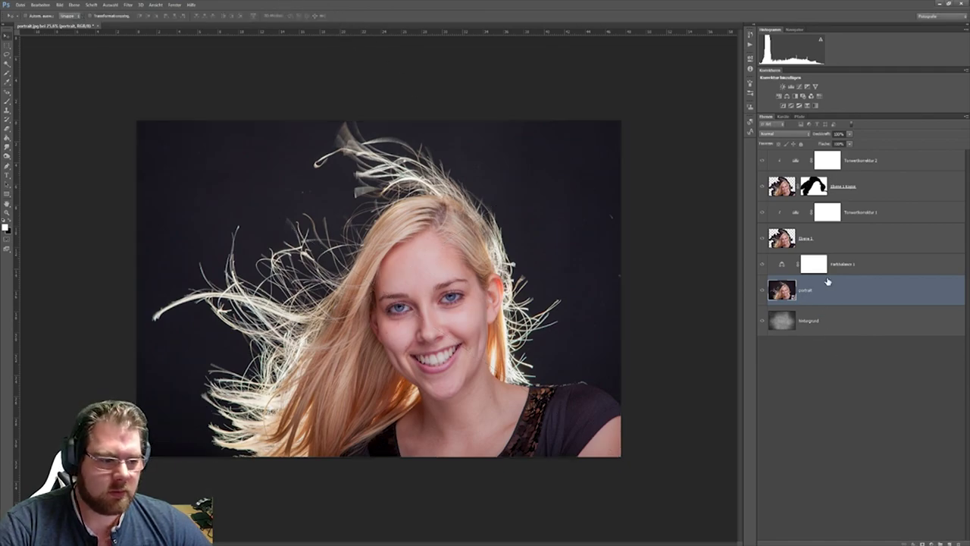
pyautogui.moveTo(825, 290); pyautogui.dragTo(831, 345)
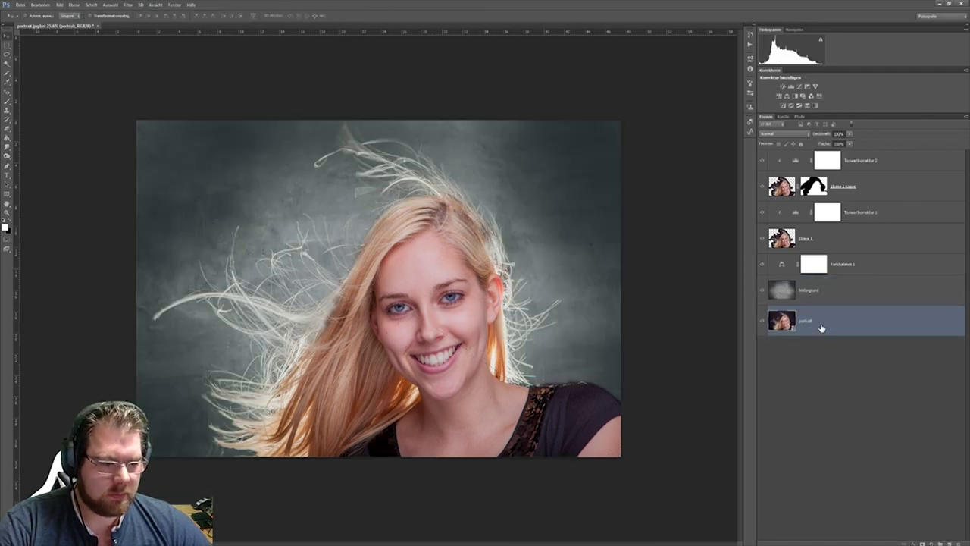
pyautogui.click(763, 291)
pyautogui.click(763, 292)
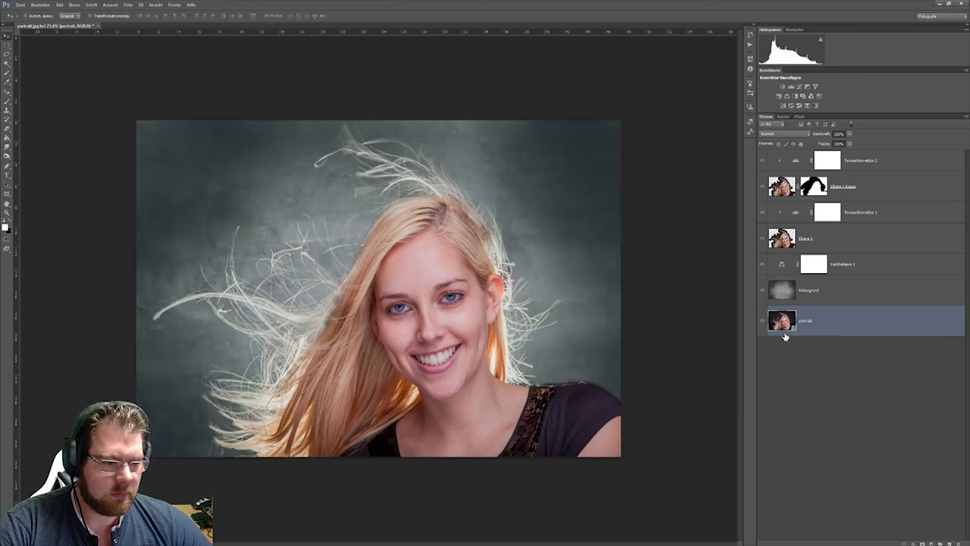
pyautogui.moveTo(788, 326); pyautogui.dragTo(806, 156)
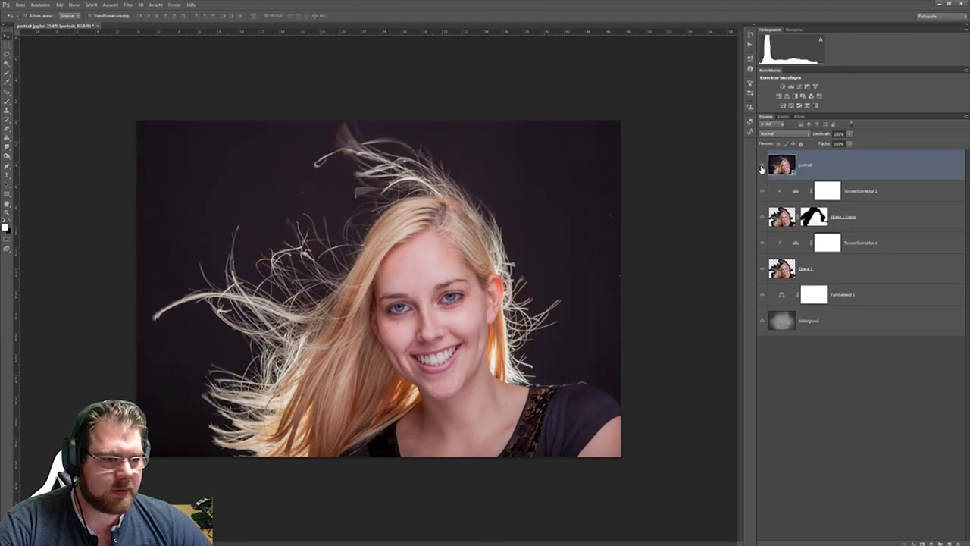
# Step: Toggle the original portrait's visibility repeatedly against the concrete composite, leaving it hidden
pyautogui.click(762, 169)
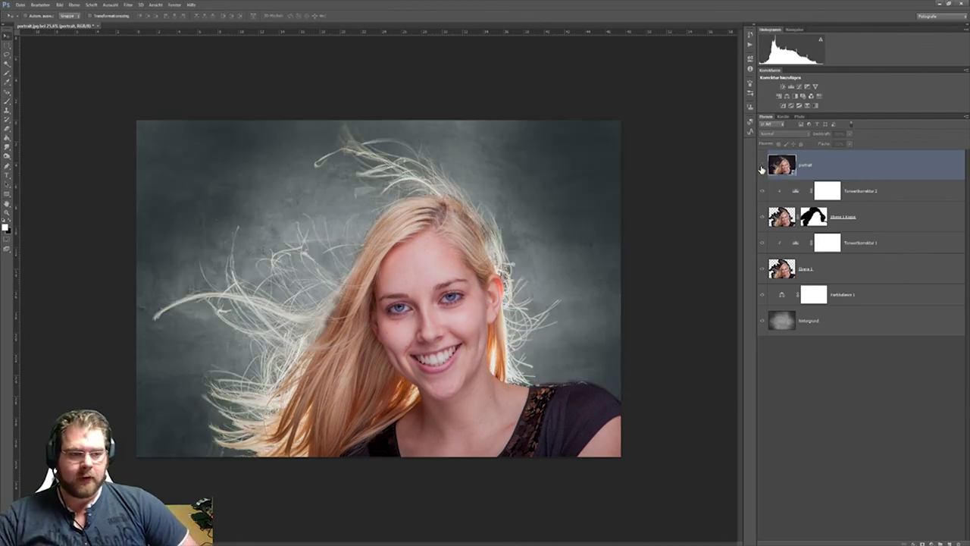
pyautogui.click(761, 169)
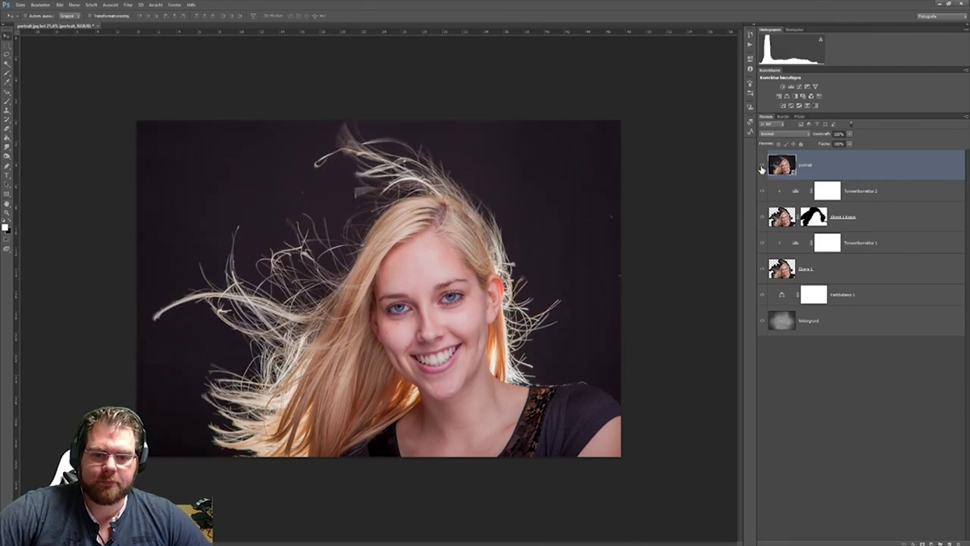
pyautogui.click(761, 169)
pyautogui.click(762, 169)
pyautogui.click(761, 169)
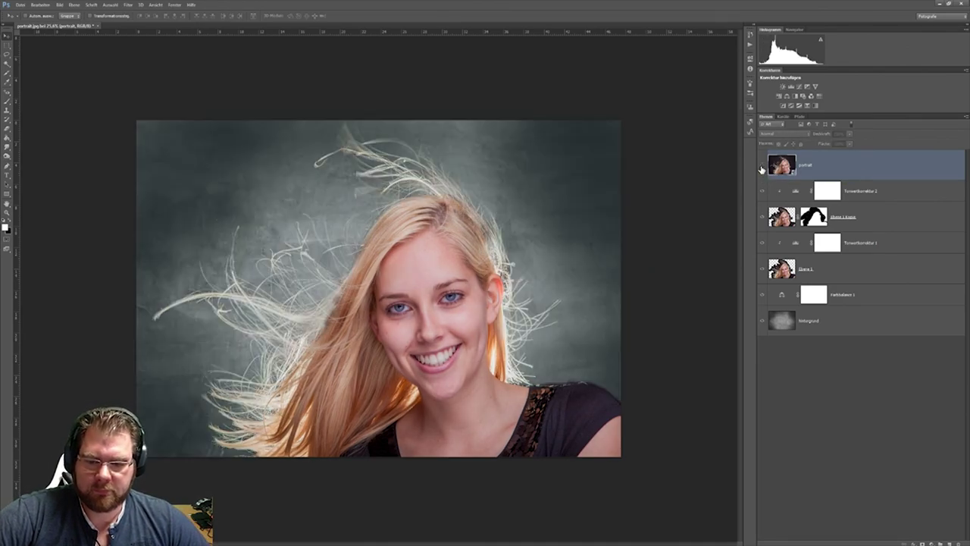
pyautogui.click(761, 169)
pyautogui.click(761, 169)
pyautogui.click(761, 169)
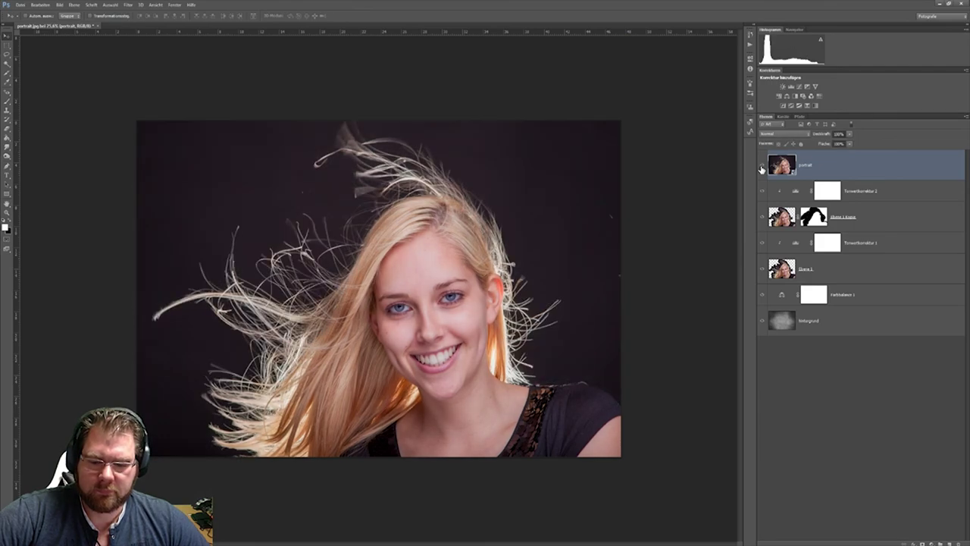
pyautogui.click(761, 169)
pyautogui.click(761, 169)
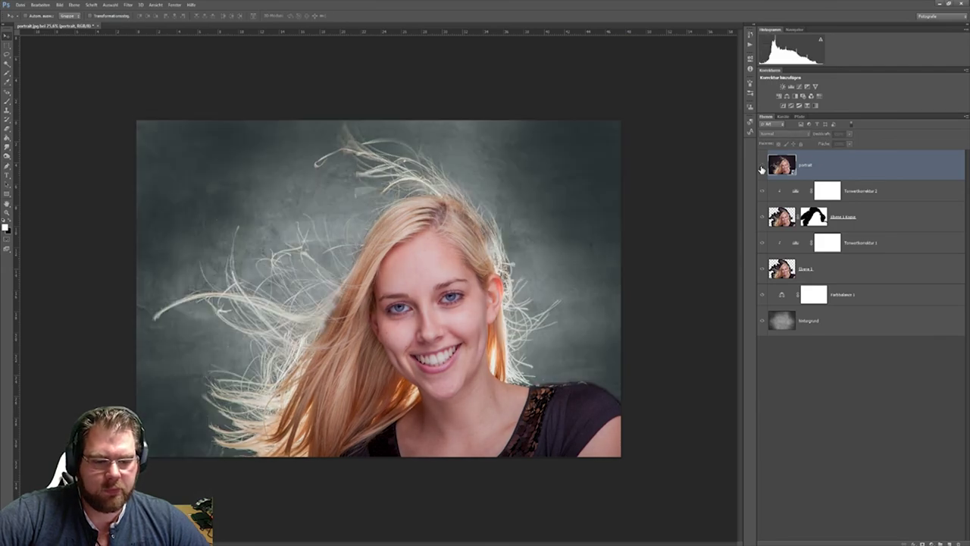
pyautogui.click(762, 169)
pyautogui.click(762, 169)
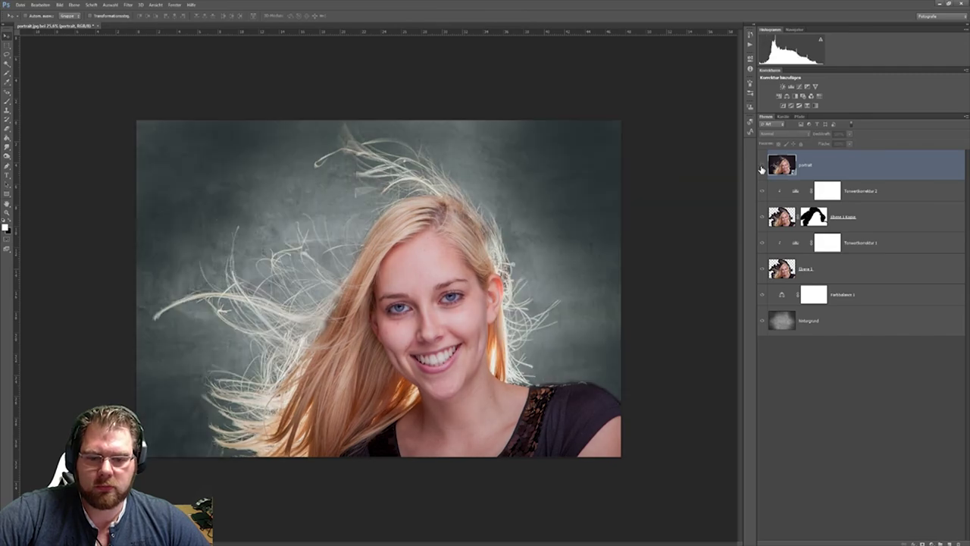
pyautogui.click(762, 169)
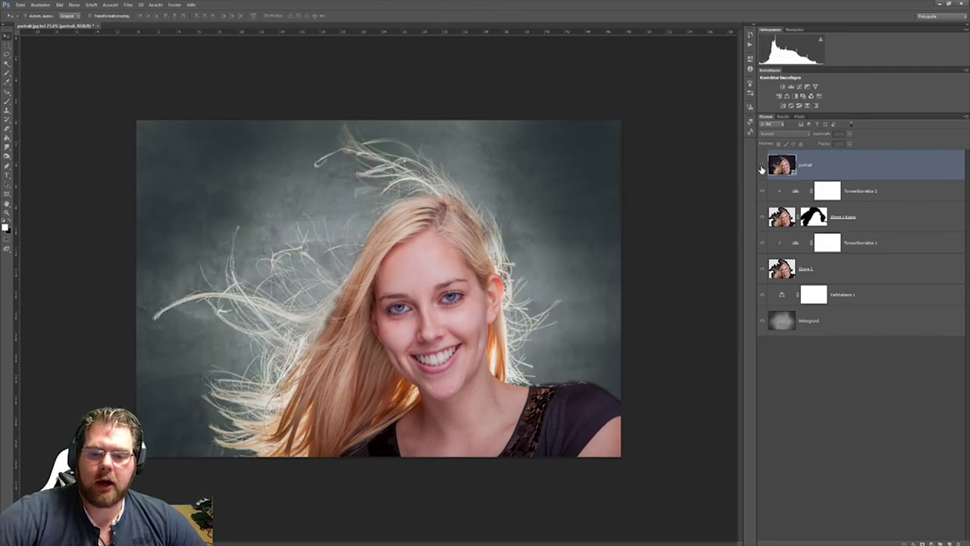